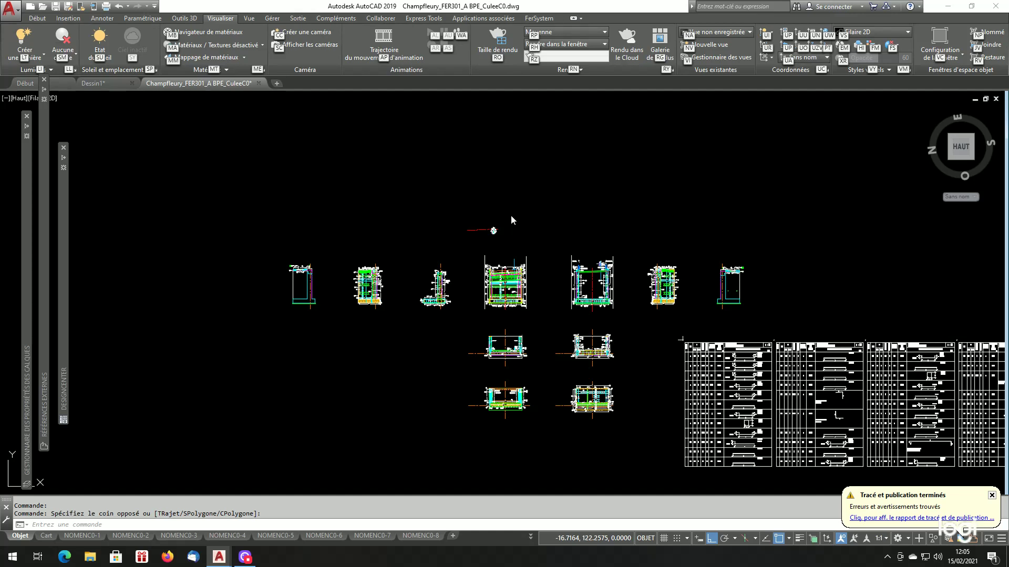
Examine the abutment's elevations, sections and rebar schedule tables, including the marks along the footing reinforcement
scroll(477, 266, down, 5)
scroll(594, 305, up, 3)
scroll(473, 310, up, 8)
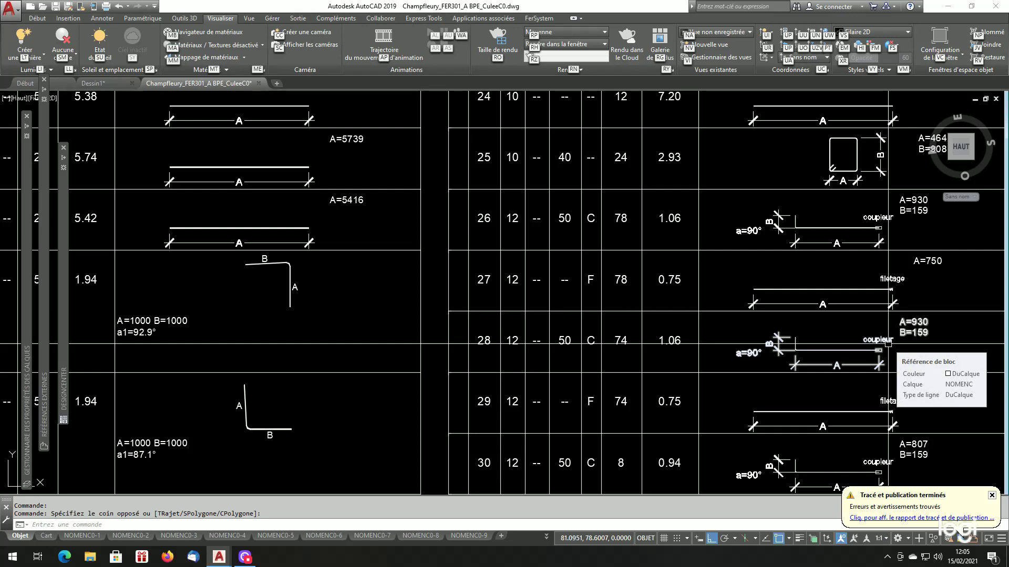
scroll(786, 325, down, 10)
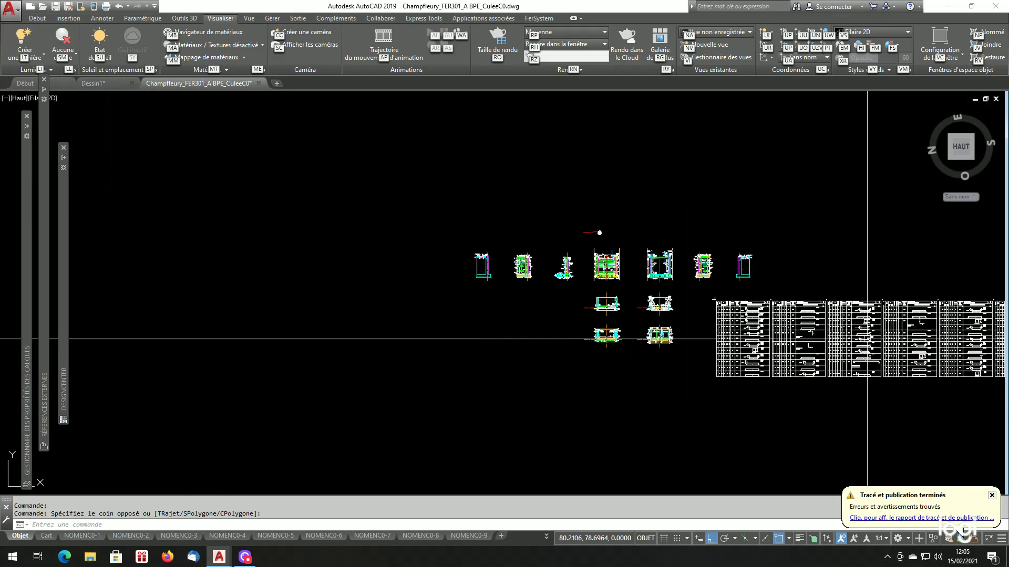
scroll(620, 252, up, 10)
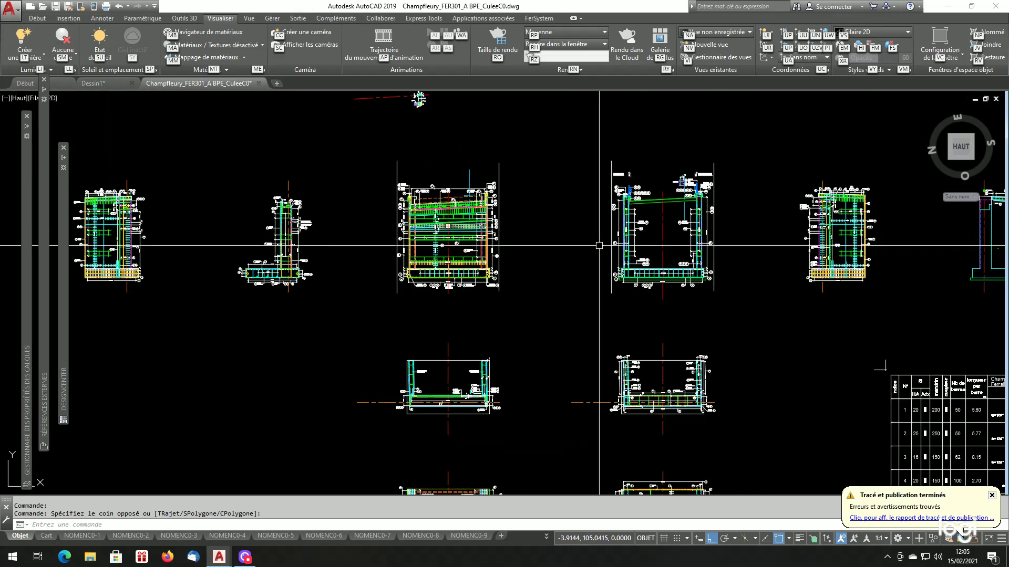
scroll(643, 260, up, 3)
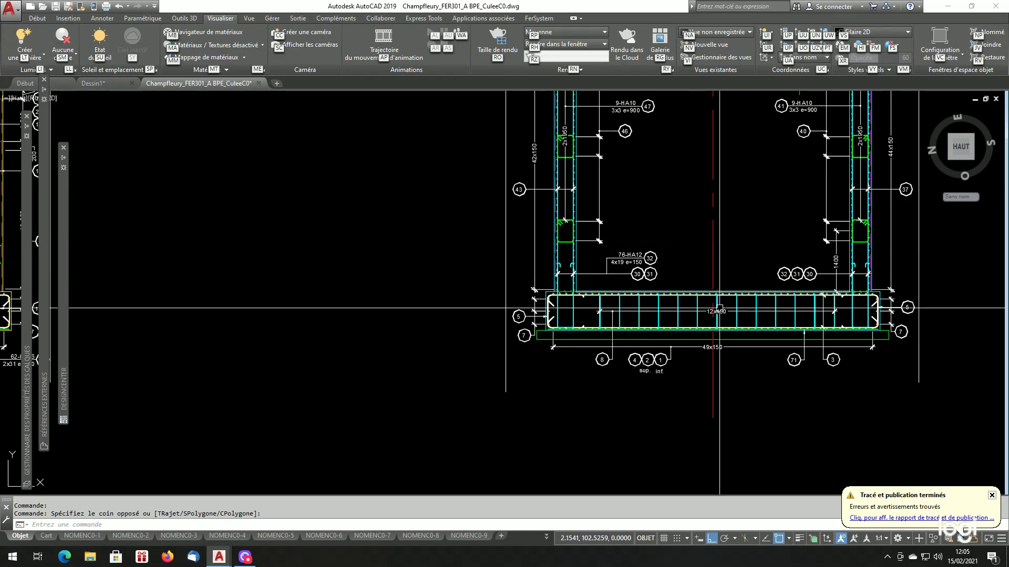
scroll(638, 303, down, 5)
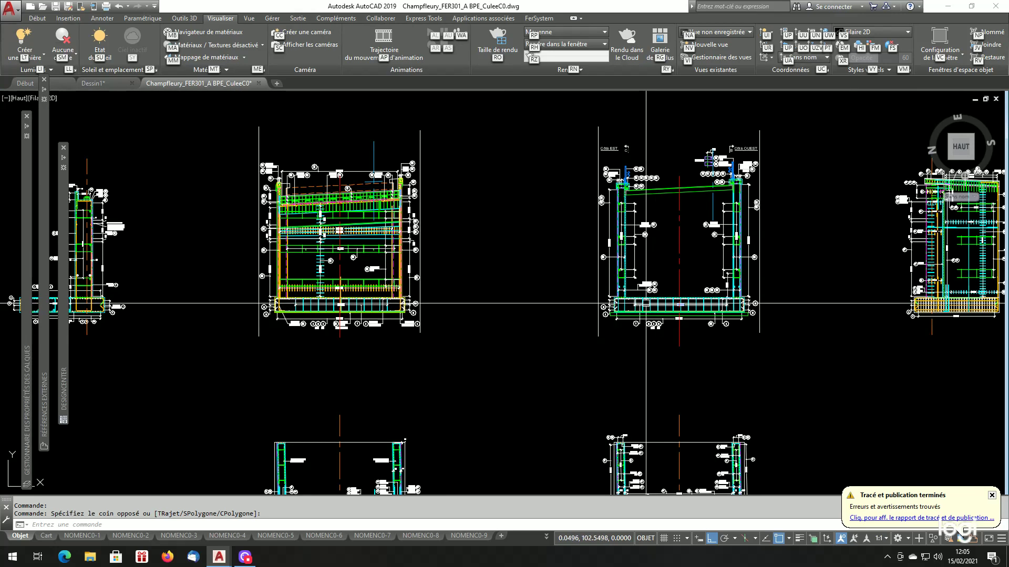
scroll(450, 302, up, 5)
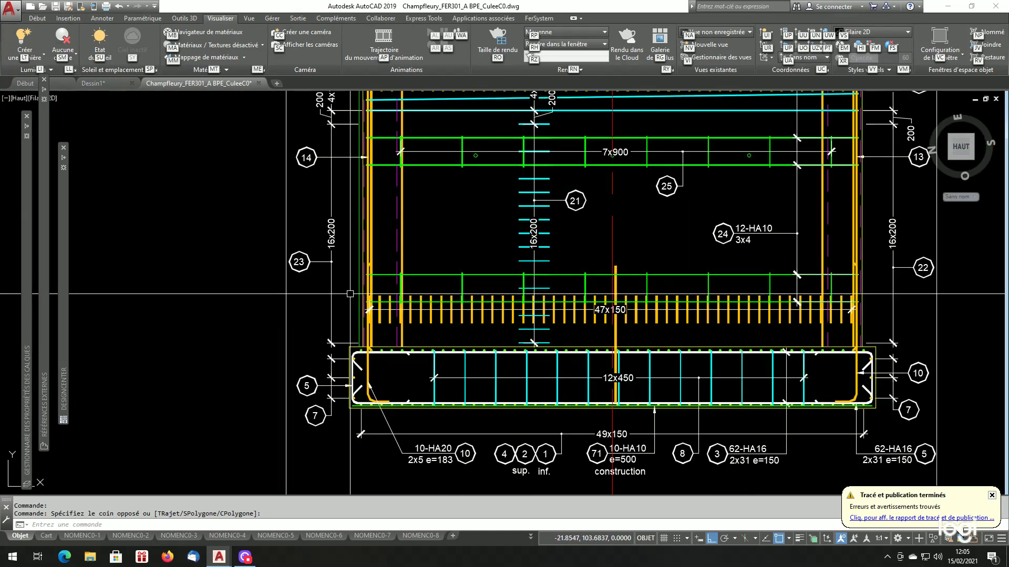
scroll(444, 314, up, 2)
scroll(526, 307, down, 5)
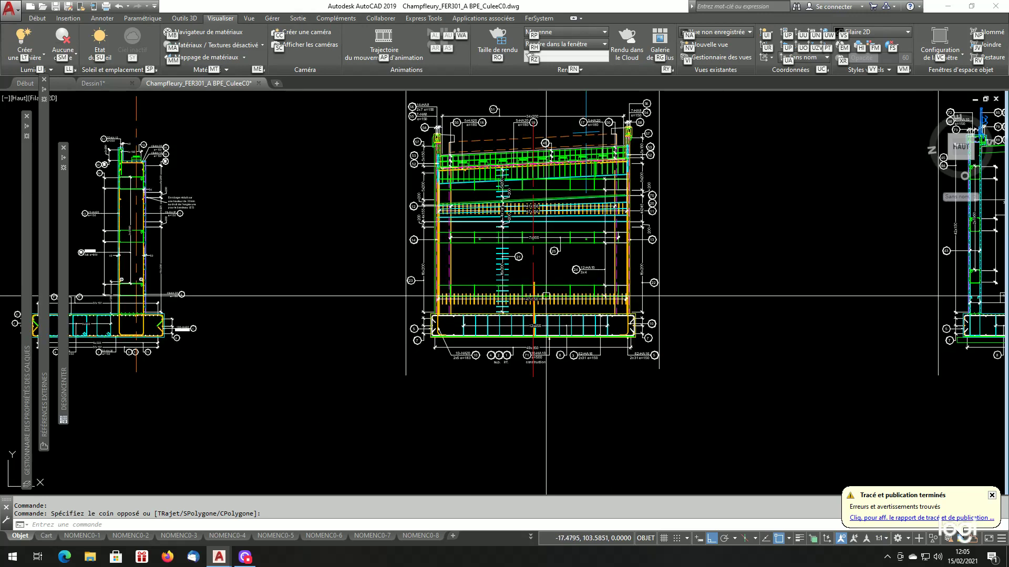
scroll(544, 305, down, 2)
scroll(544, 305, up, 2)
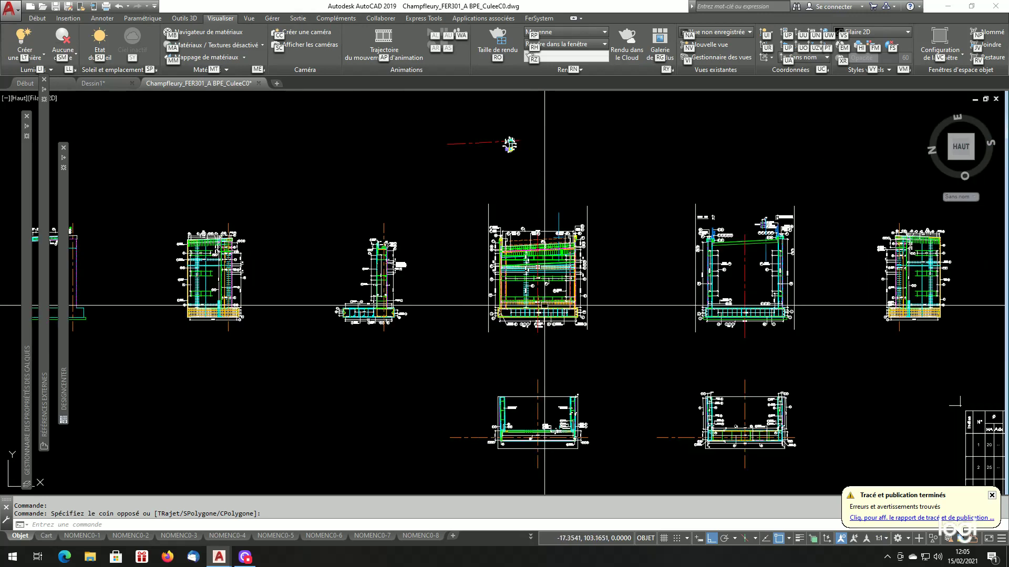
Start FerSystem's rebar and mark locator and choose mark number 28 as the search target
click(539, 19)
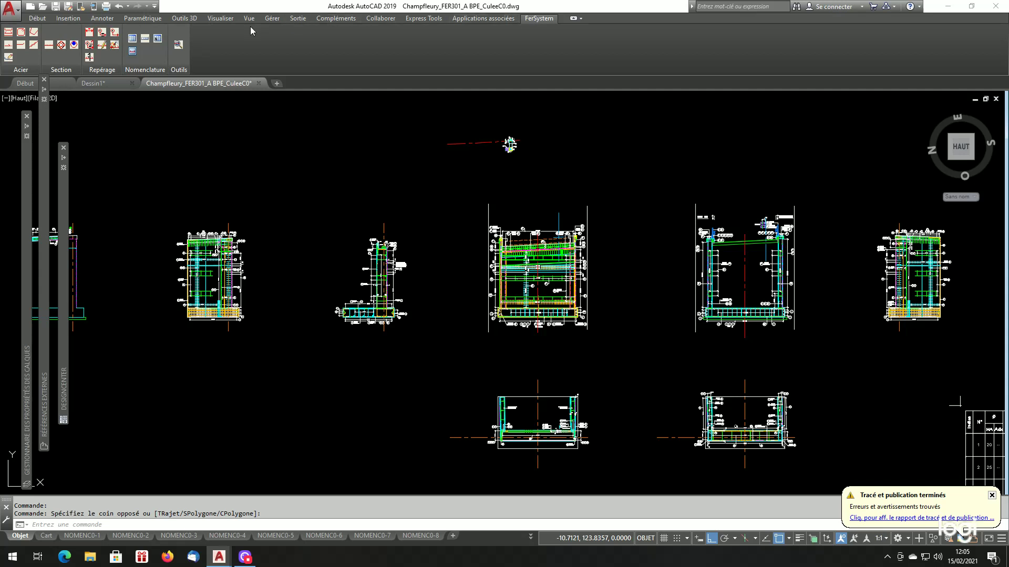
click(177, 47)
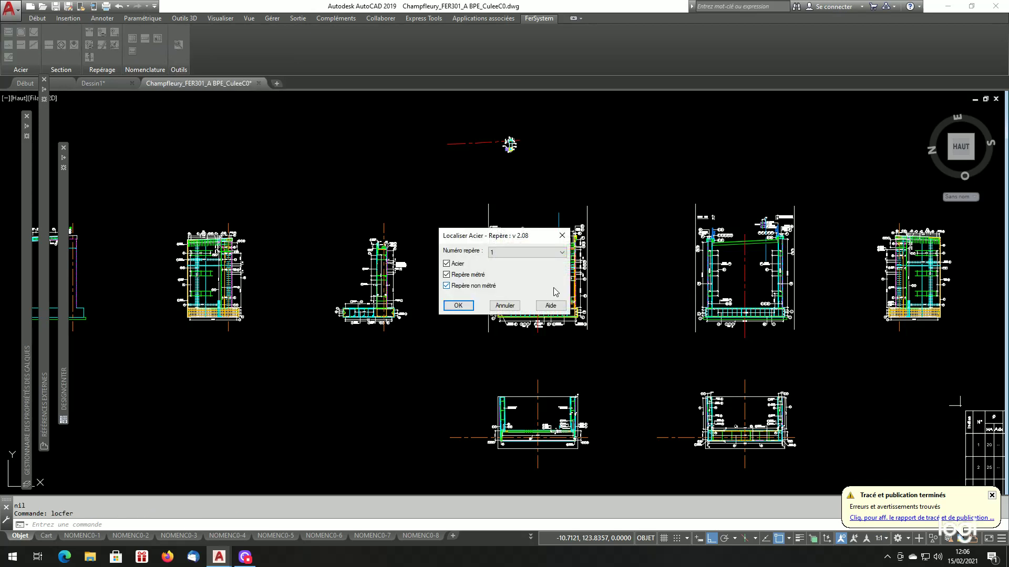
click(526, 252)
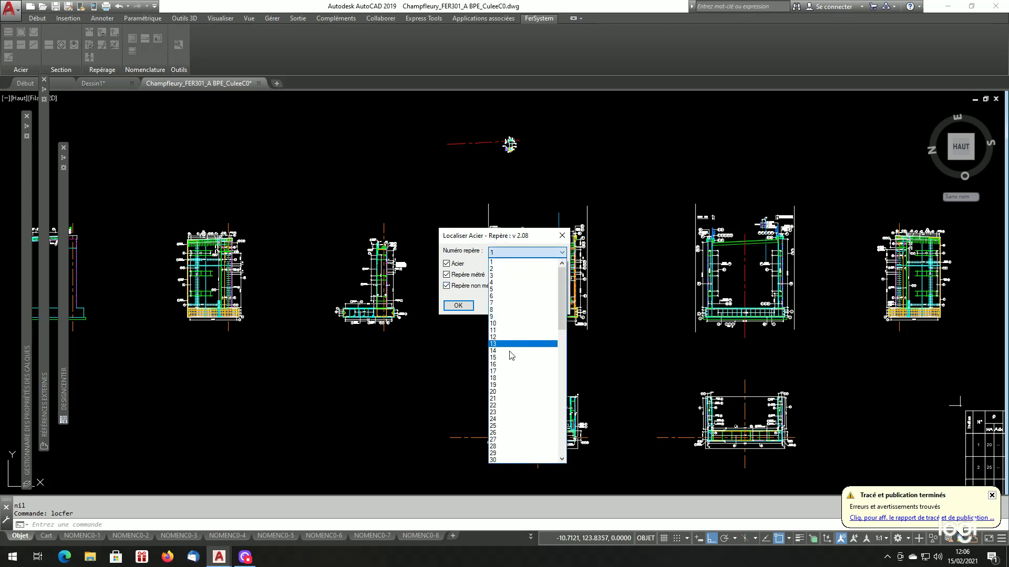
click(501, 447)
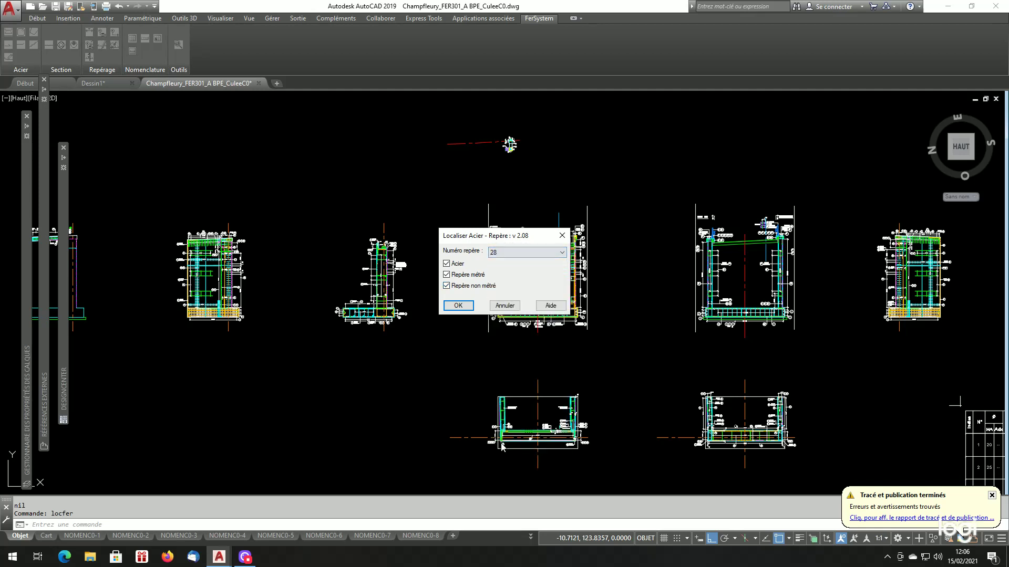
Toggle the Acier, Repère métré and Repère non métré search options off and back on
click(447, 287)
click(447, 275)
click(446, 285)
click(451, 275)
click(447, 286)
click(446, 264)
click(447, 275)
click(447, 286)
click(447, 264)
click(446, 274)
click(446, 286)
Run the locator for mark 28 with all element types, find its steel bar and examine where it sits in the section
click(459, 305)
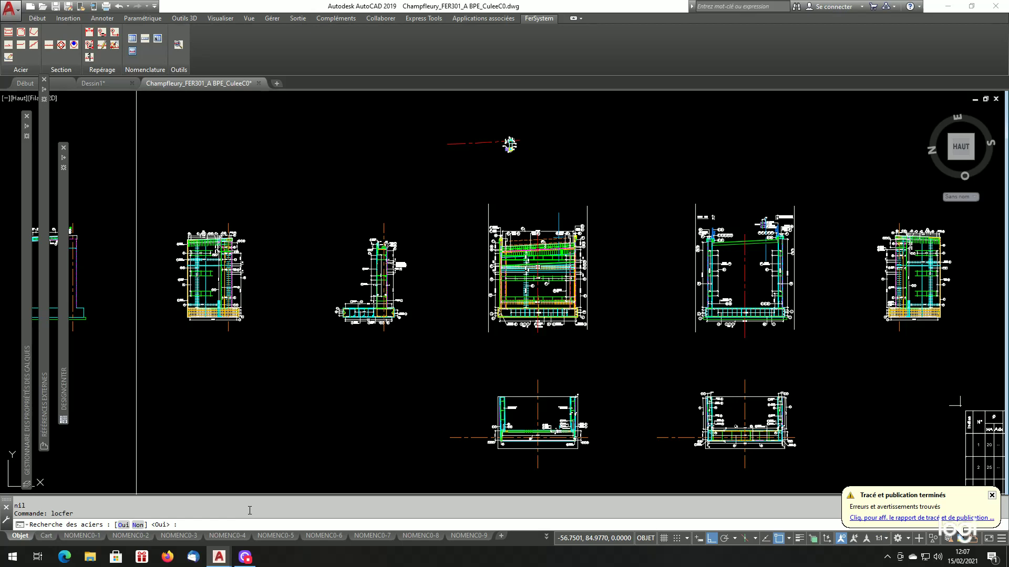
key(Return)
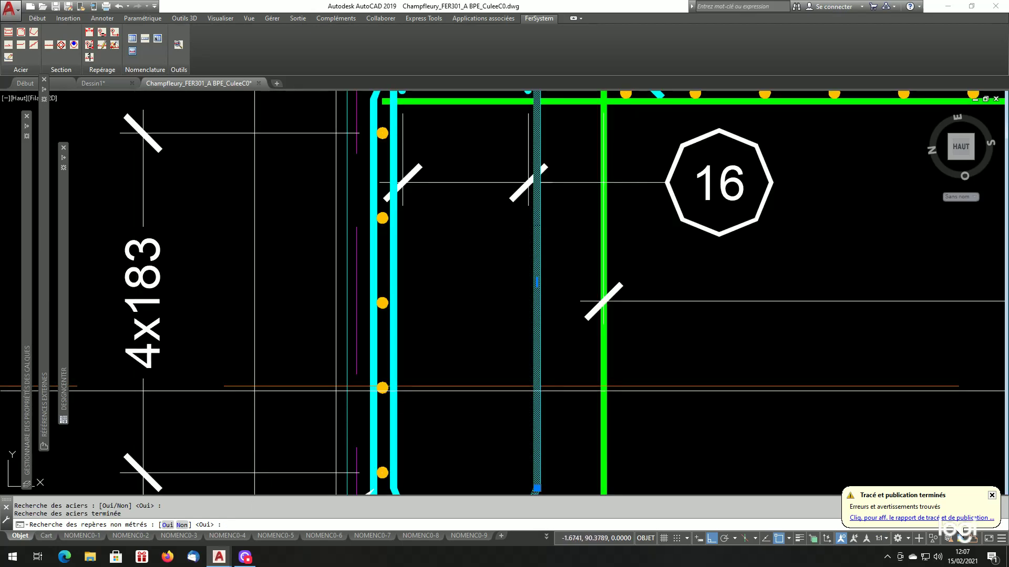
scroll(401, 317, down, 2)
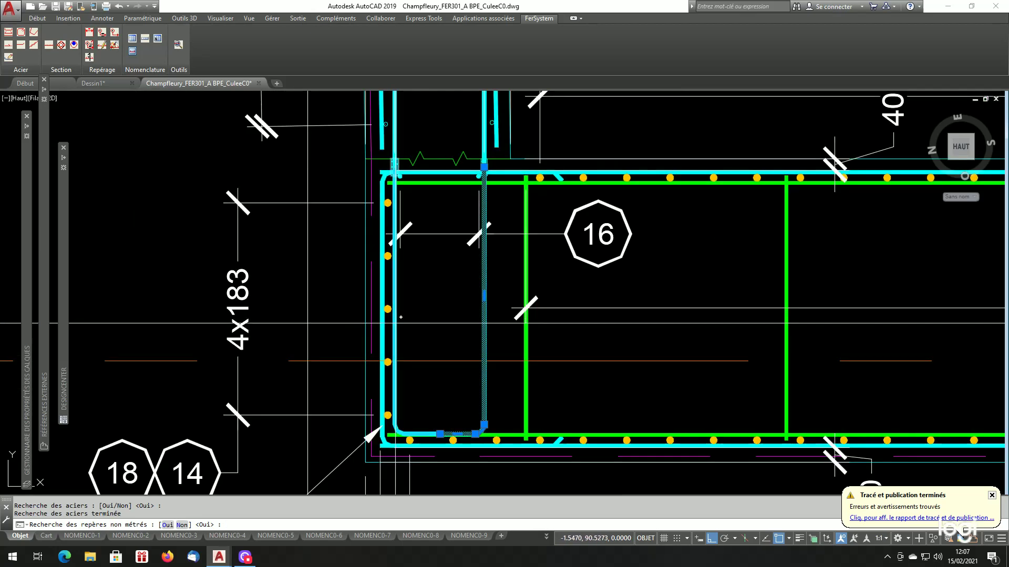
scroll(401, 339, down, 3)
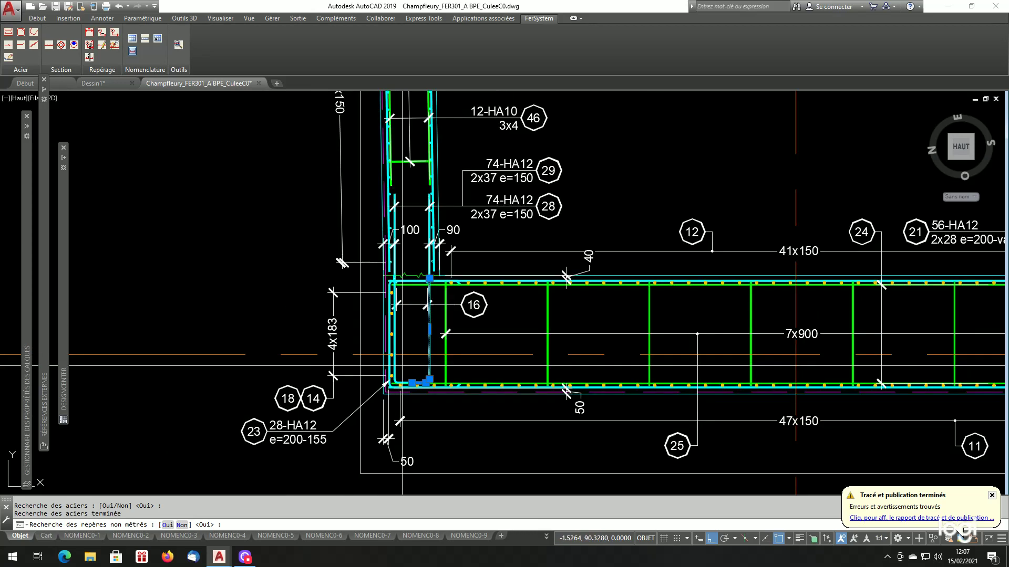
scroll(401, 366, down, 8)
scroll(410, 346, up, 10)
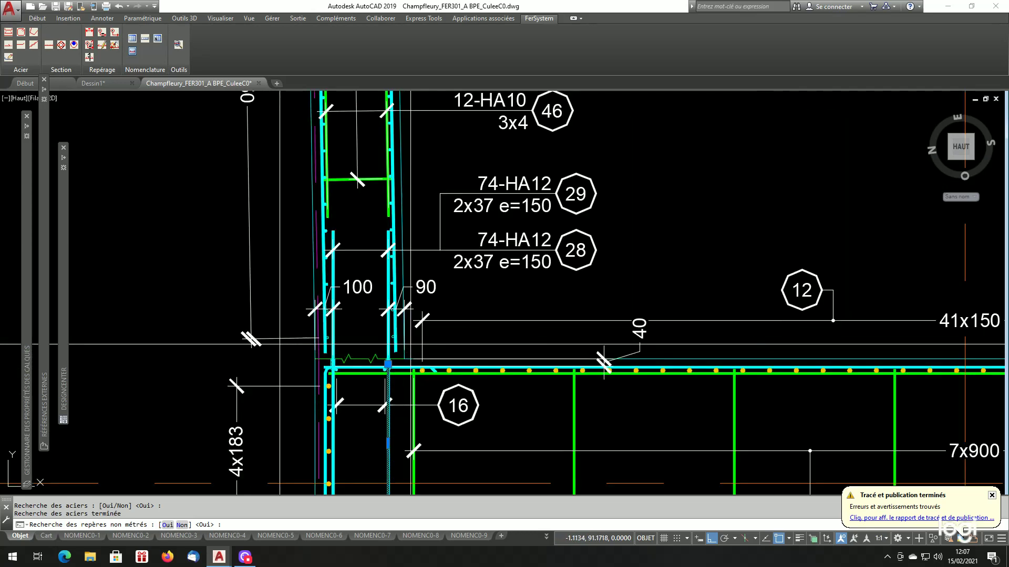
scroll(411, 344, down, 5)
scroll(421, 352, up, 3)
scroll(433, 363, down, 2)
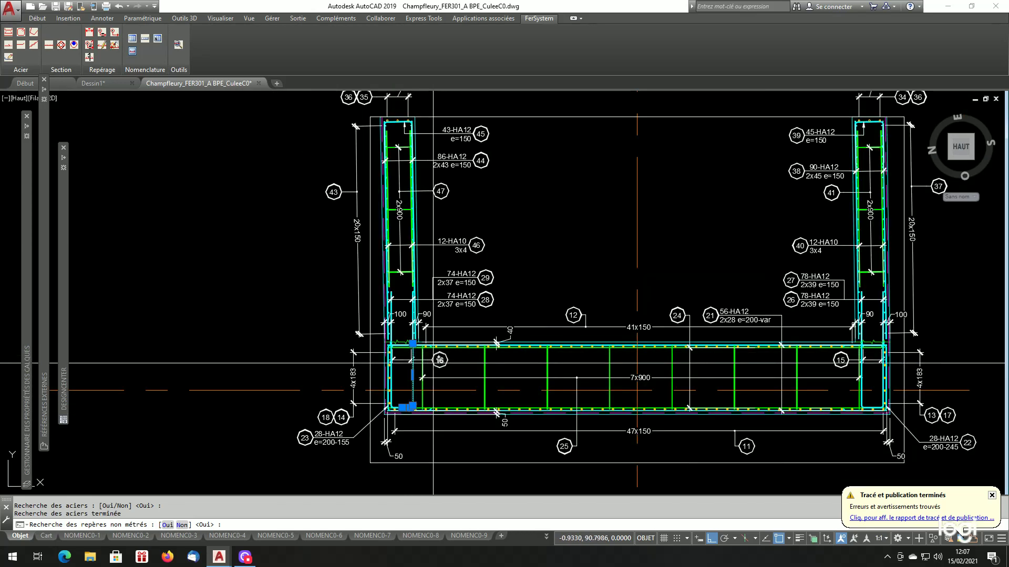
scroll(418, 389, down, 3)
scroll(371, 392, up, 6)
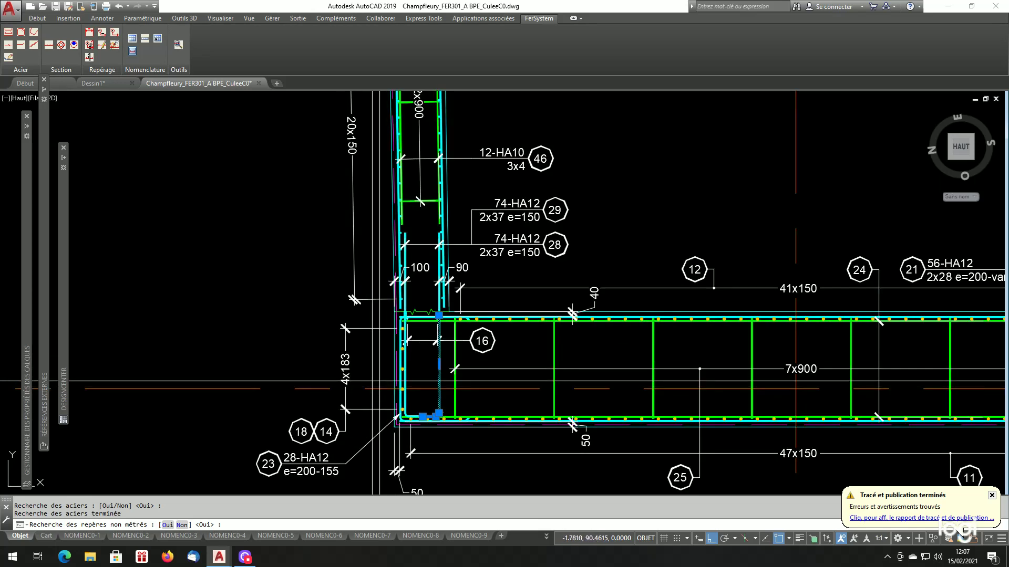
scroll(374, 378, down, 4)
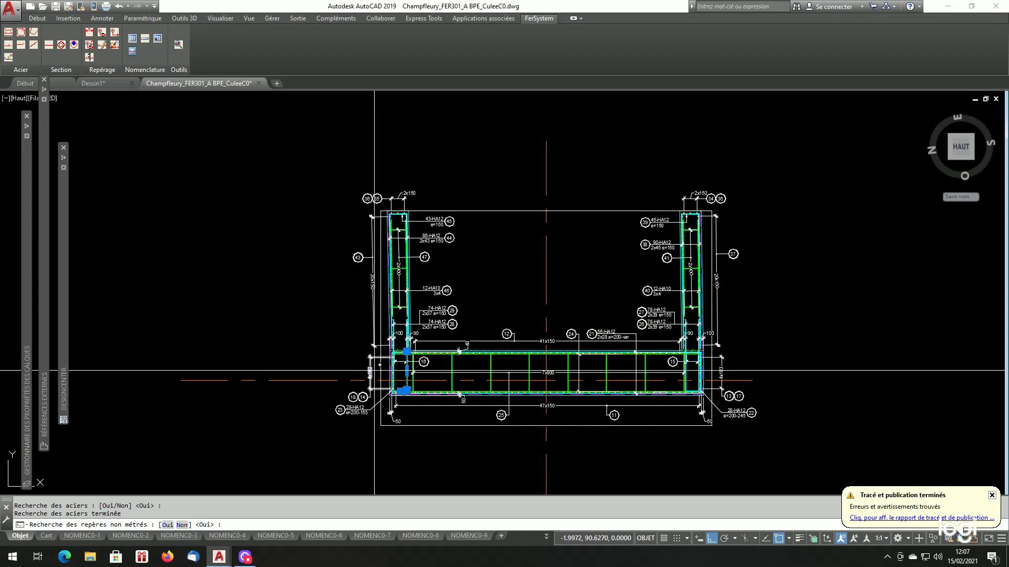
scroll(374, 371, up, 4)
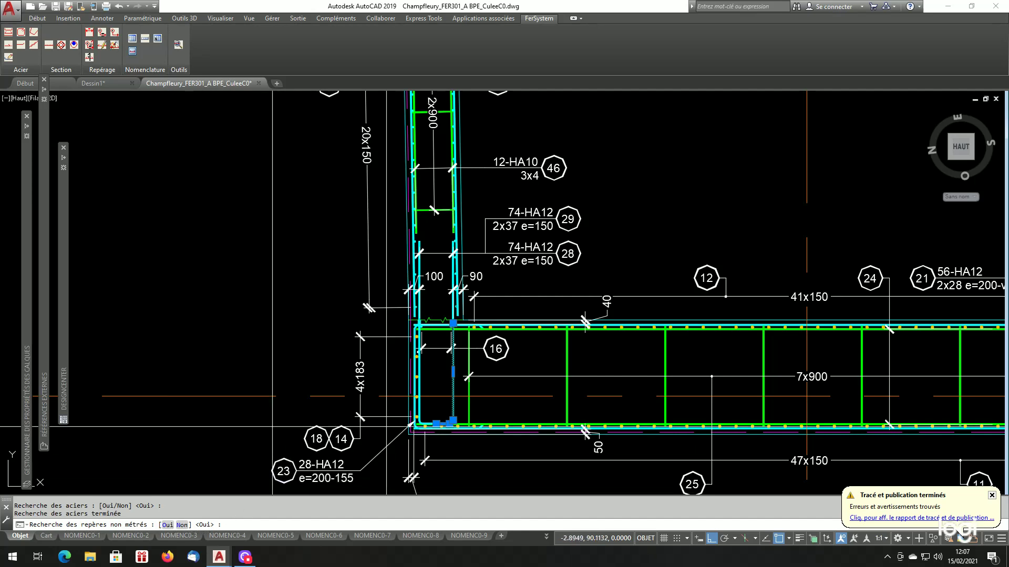
Continue the search to the unmeasured mark 28 and examine its place in the elevation
key(Return)
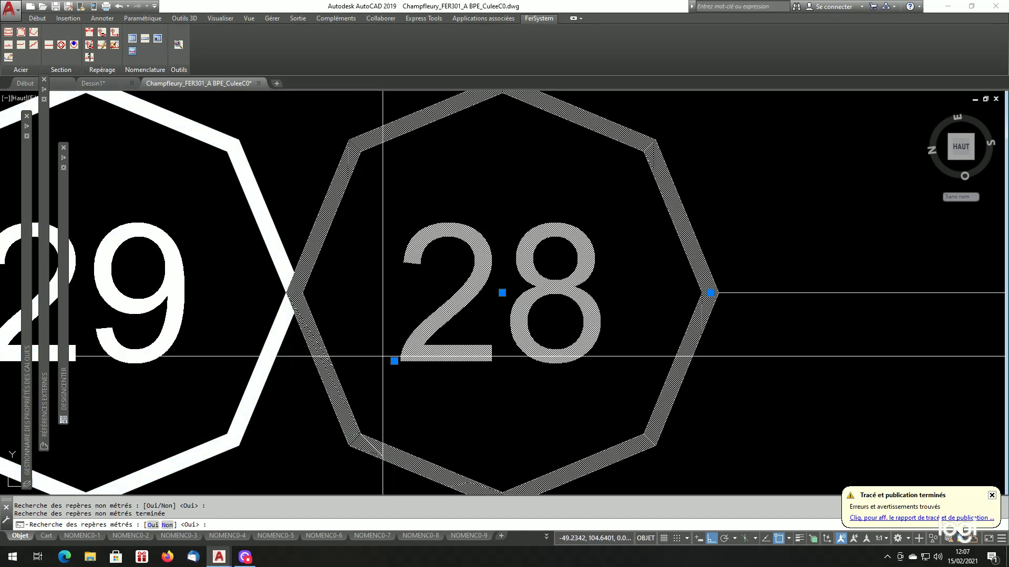
scroll(509, 277, down, 4)
scroll(573, 301, up, 1)
scroll(570, 305, down, 3)
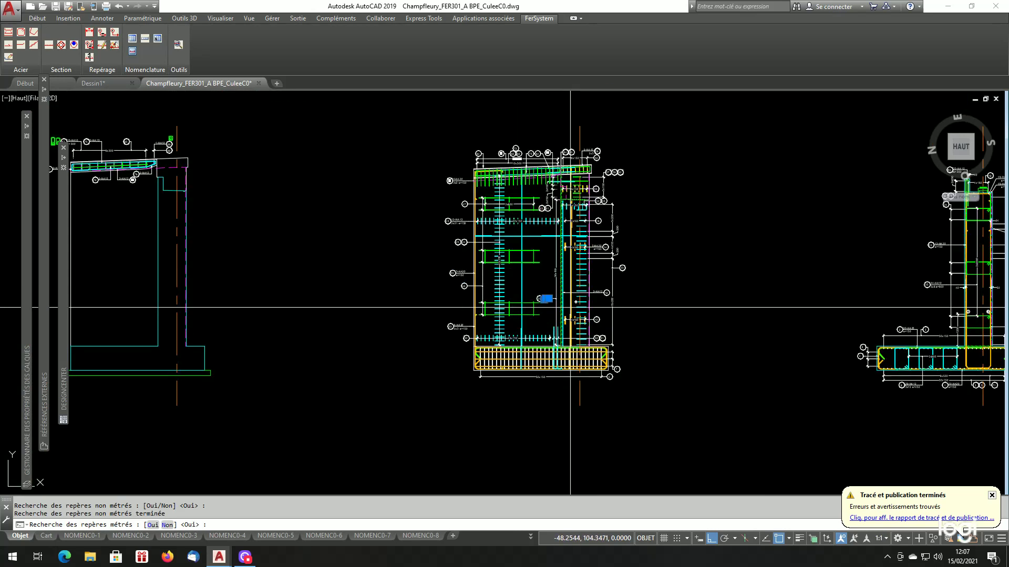
scroll(617, 232, up, 2)
scroll(612, 239, down, 2)
Finish the search with the measured mark 28, view its 74-HA12 label in context and clear the selection
key(Return)
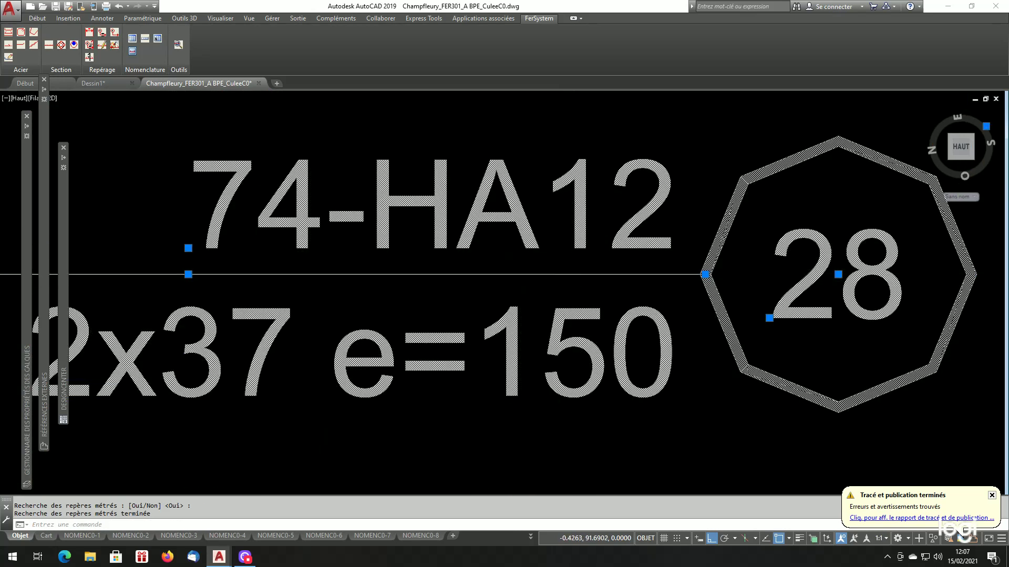
scroll(543, 290, down, 4)
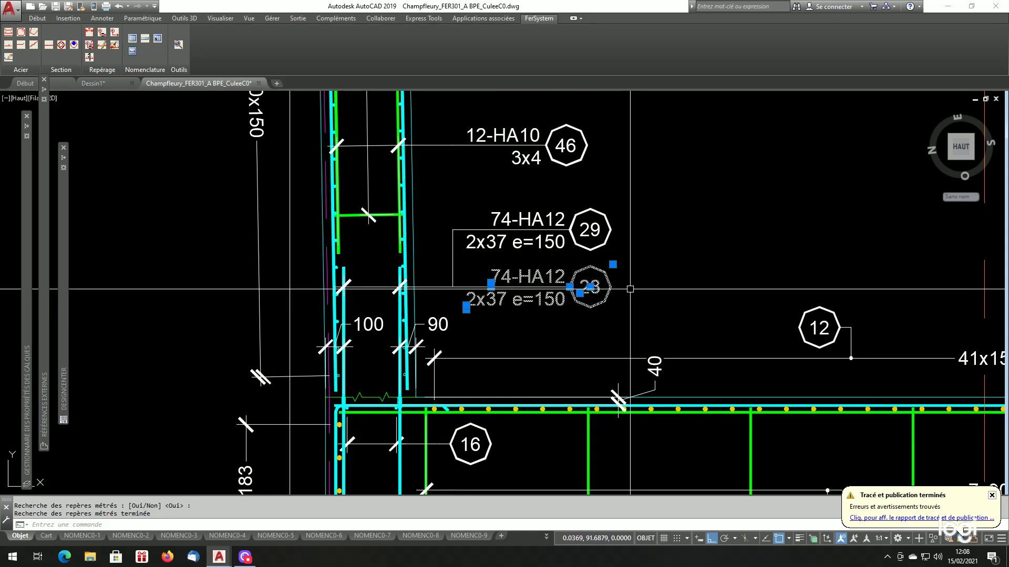
key(Escape)
key(Escape)
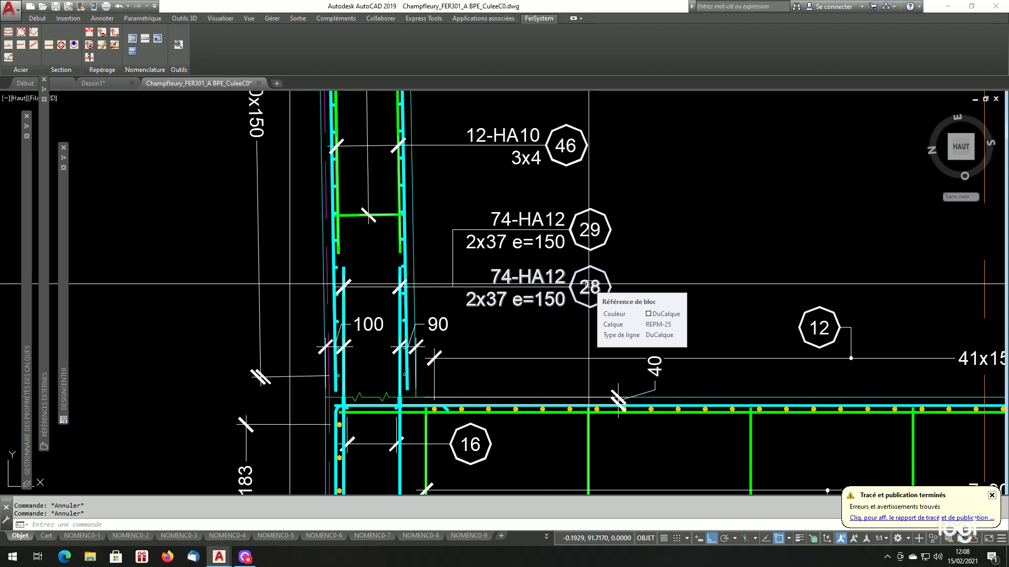
Run the rebar locator for mark number 21 with all element types and find its steel bar
scroll(588, 284, down, 7)
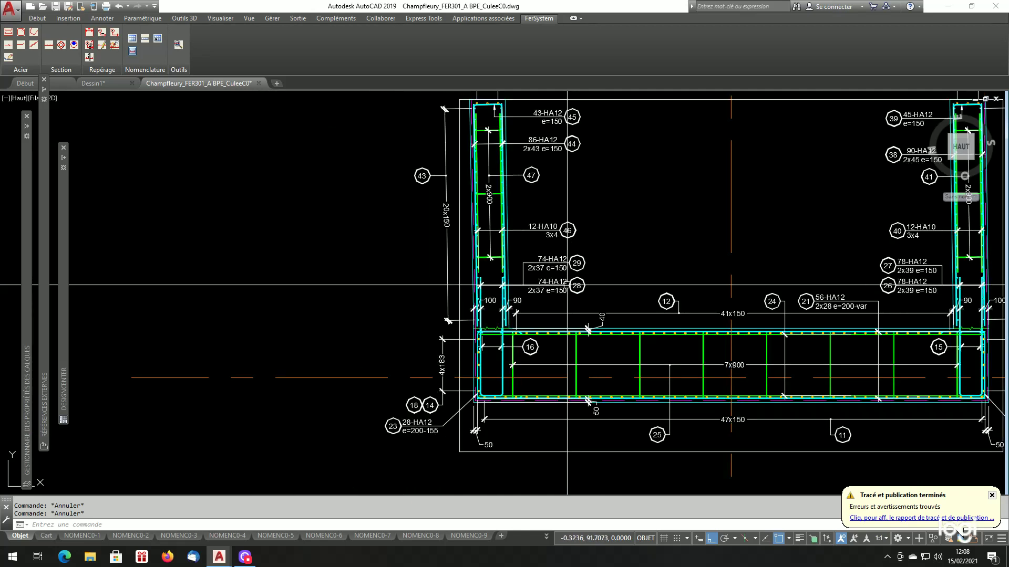
scroll(813, 314, up, 2)
scroll(801, 312, down, 2)
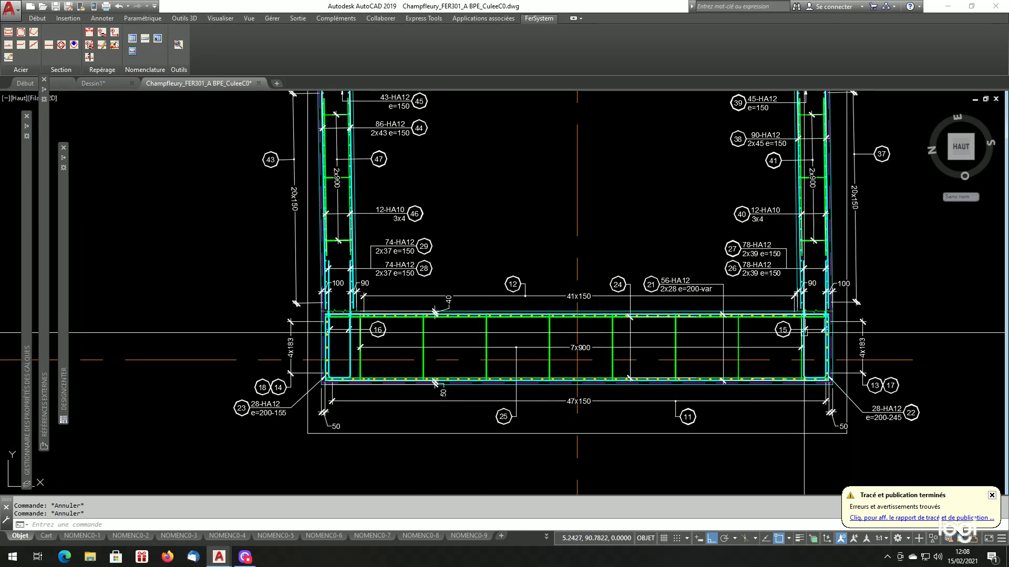
scroll(505, 255, up, 2)
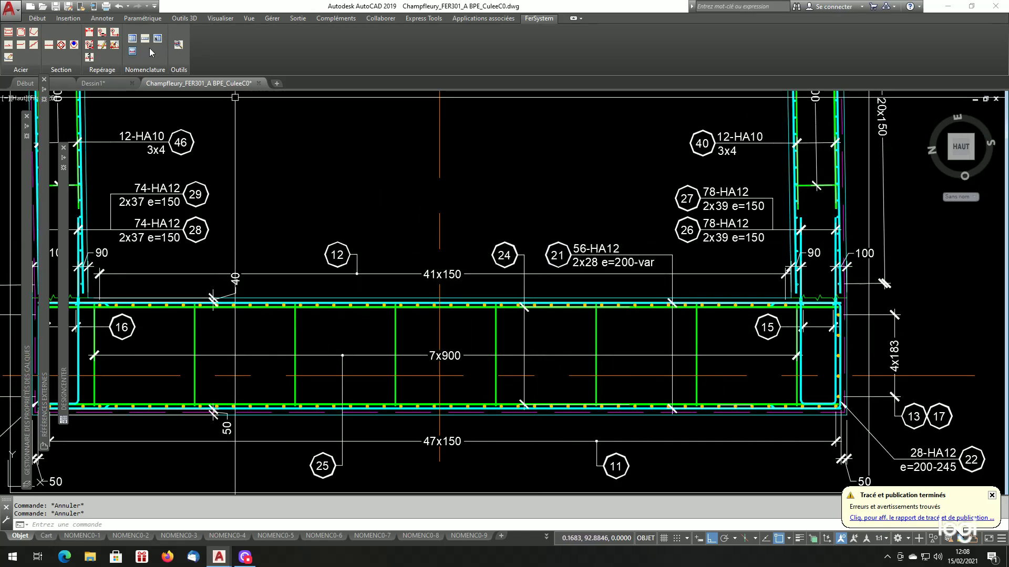
click(179, 44)
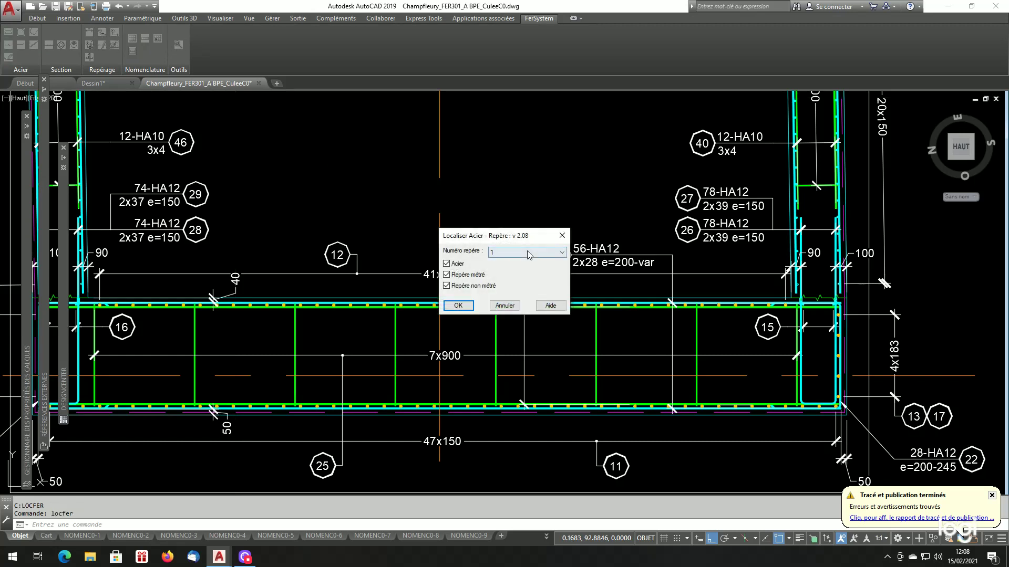
click(525, 252)
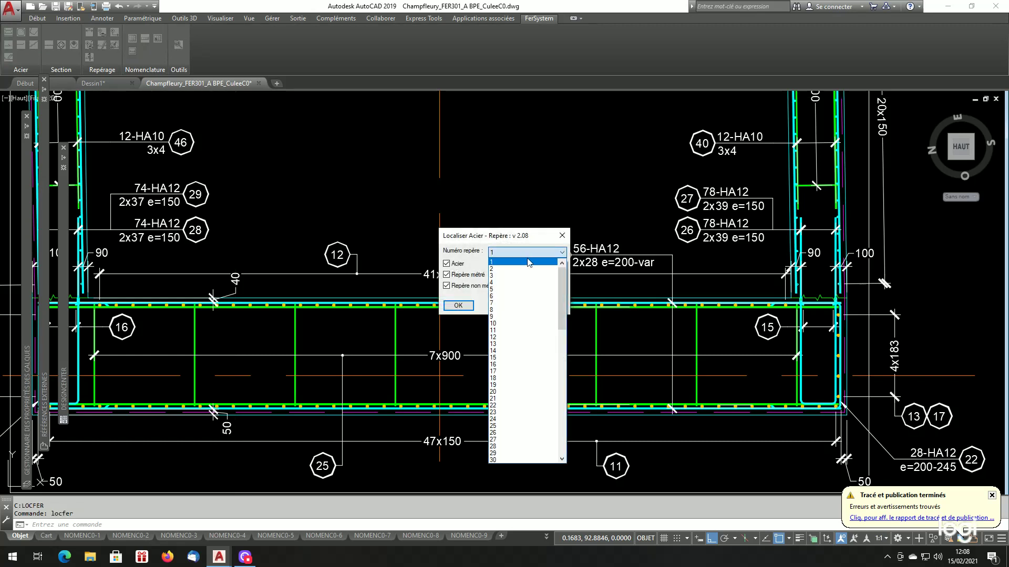
click(504, 399)
click(458, 306)
key(Return)
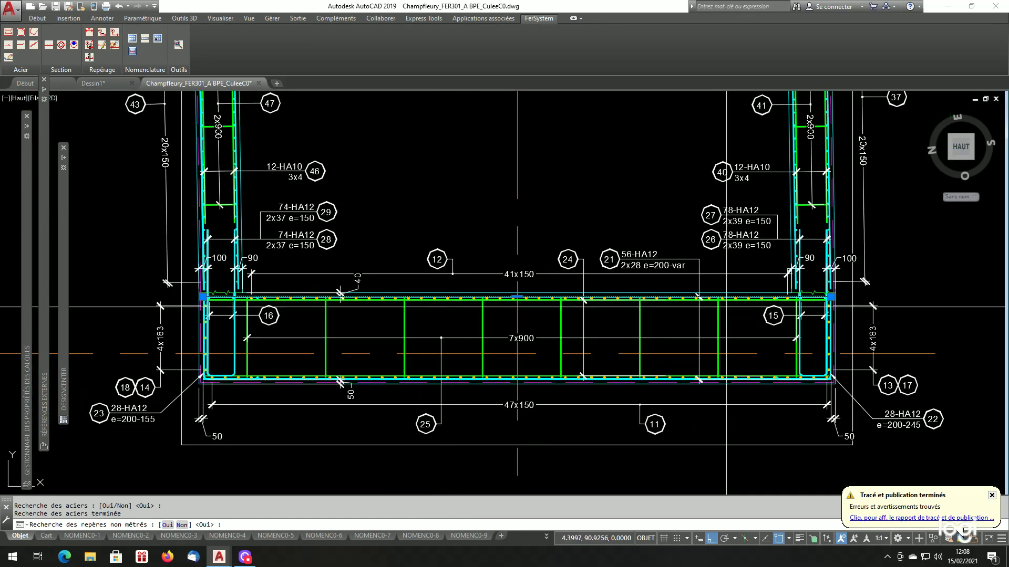
Go through the unmeasured occurrences of mark 21 and finish the search with its measured mark
key(Return)
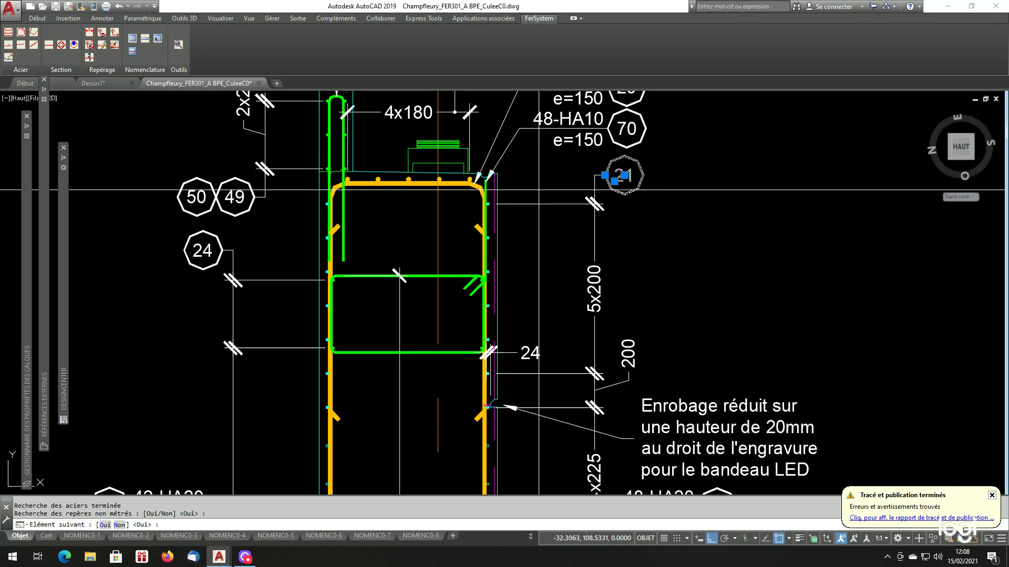
key(Return)
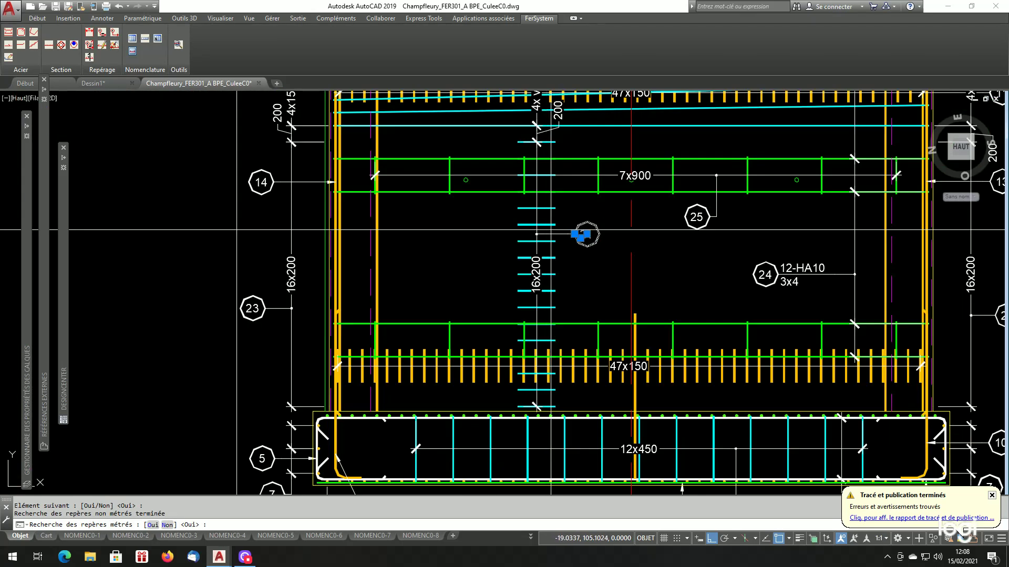
key(Return)
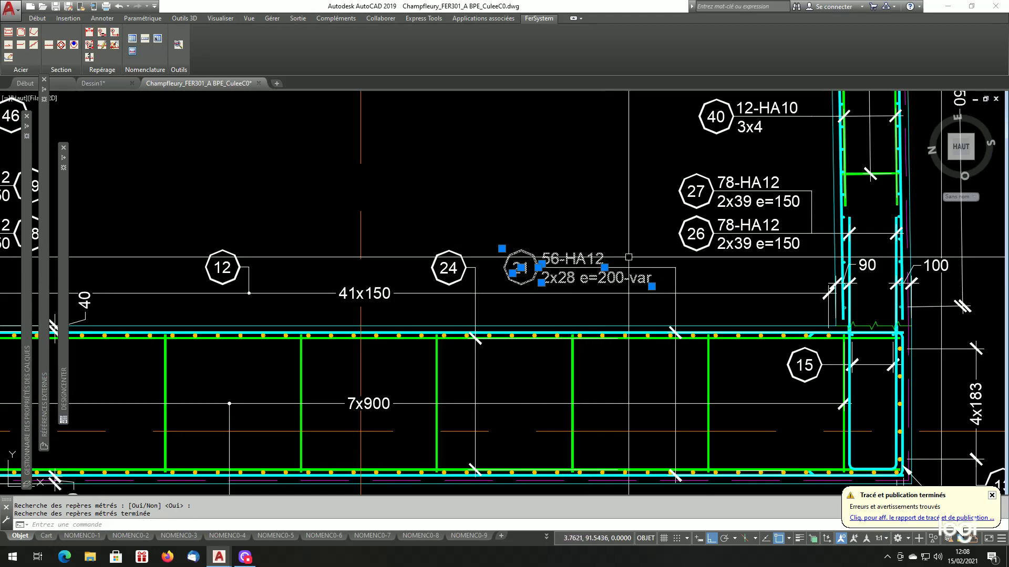
scroll(667, 257, down, 2)
scroll(693, 307, up, 4)
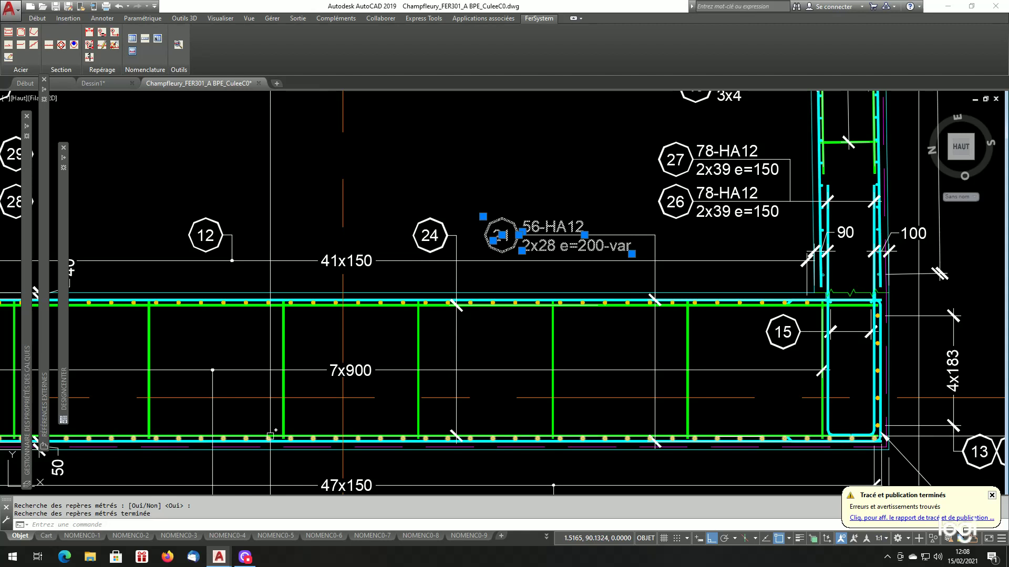
mouse_move(270, 436)
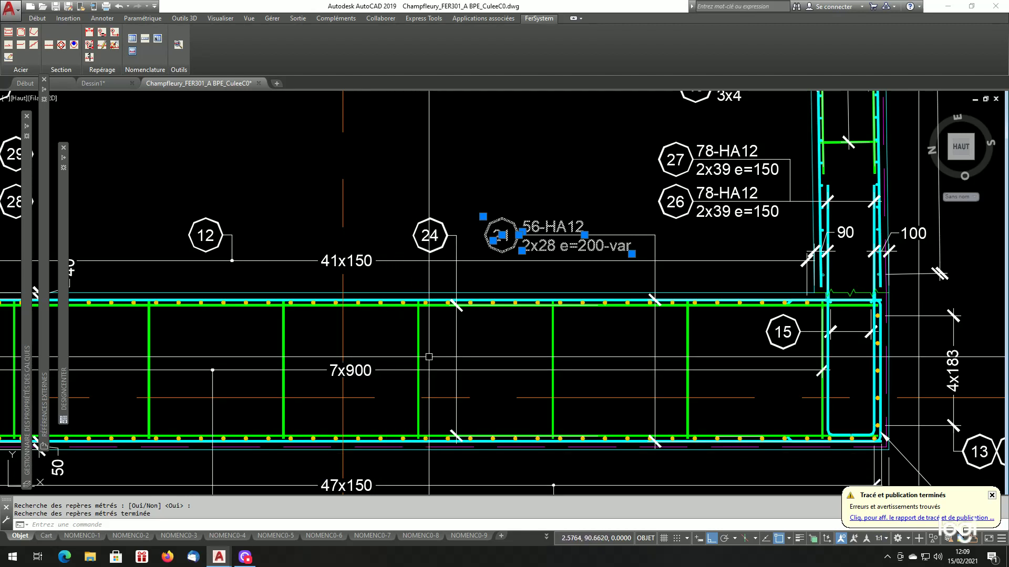
text(co)
key(Return)
key(Escape)
key(Escape)
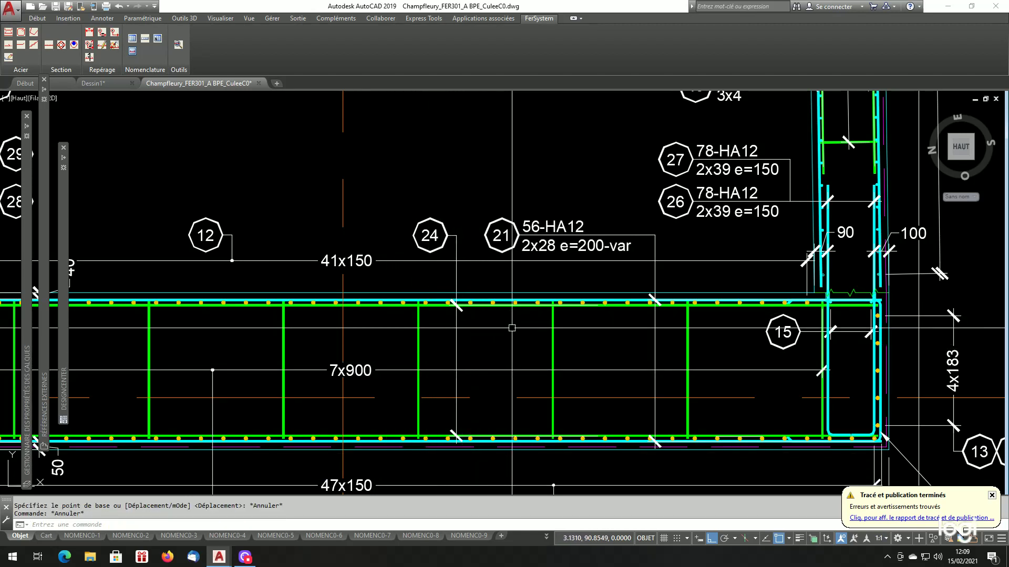
Copy the horizontal mark 21 bar from the upper face of the footing to the empty space below the section
text(cp)
key(Return)
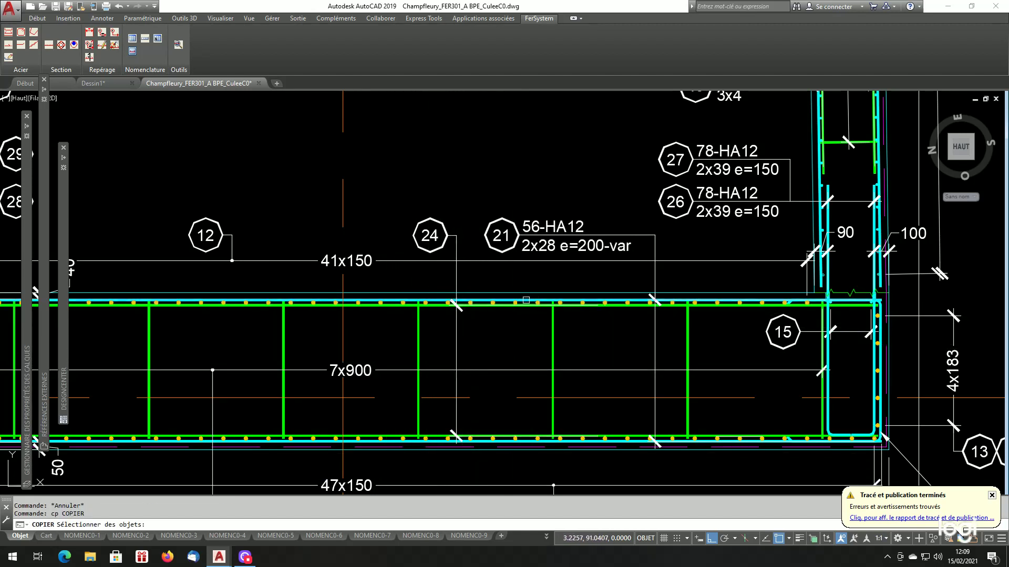
click(526, 300)
key(Return)
click(546, 178)
scroll(546, 178, down, 6)
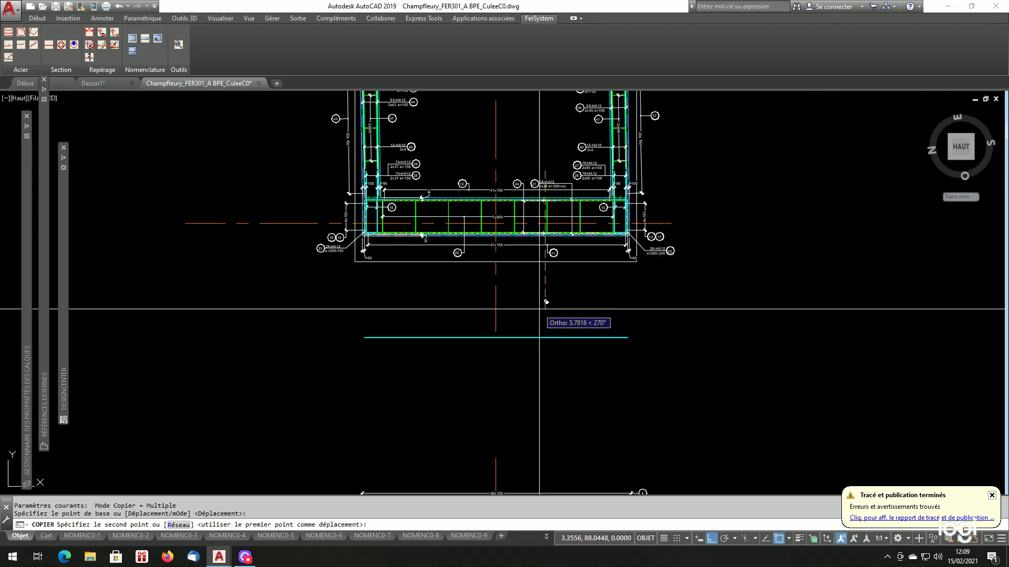
click(546, 305)
key(Return)
Make three more copies of the copied bar, spaced vertically beneath it
key(Return)
scroll(568, 357, up, 3)
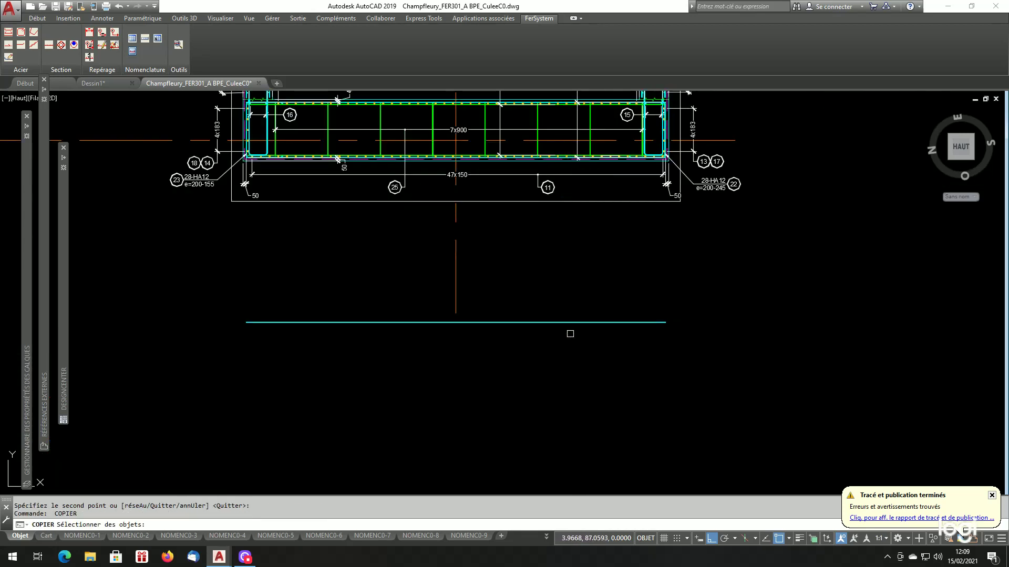
click(575, 324)
key(Return)
click(562, 374)
click(561, 395)
click(559, 439)
click(563, 469)
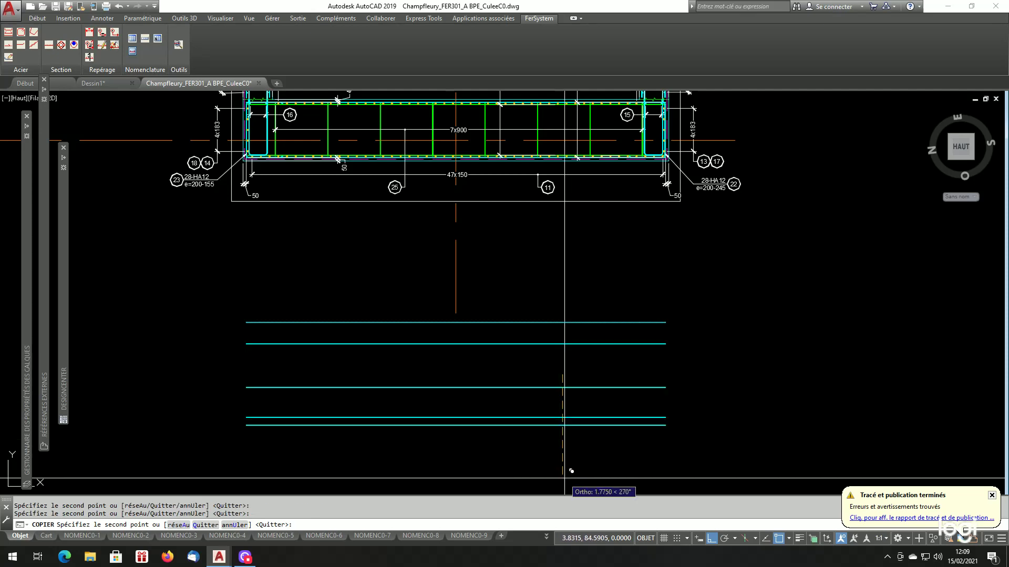
key(Return)
List the extended data of the original mark 21 bar in the footing for all applications
scroll(564, 478, down, 4)
scroll(583, 439, up, 4)
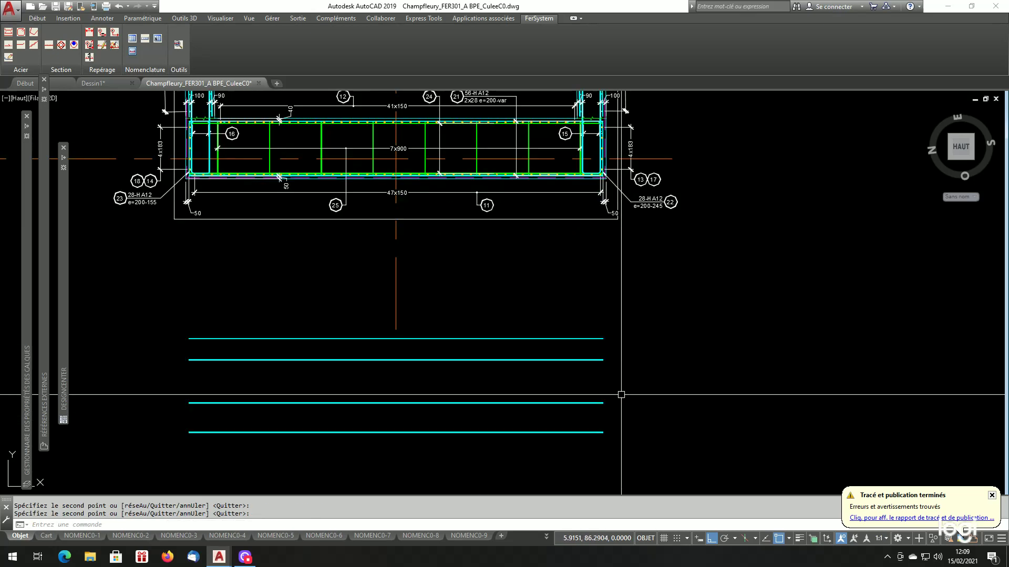
scroll(599, 252, down, 2)
scroll(572, 237, up, 2)
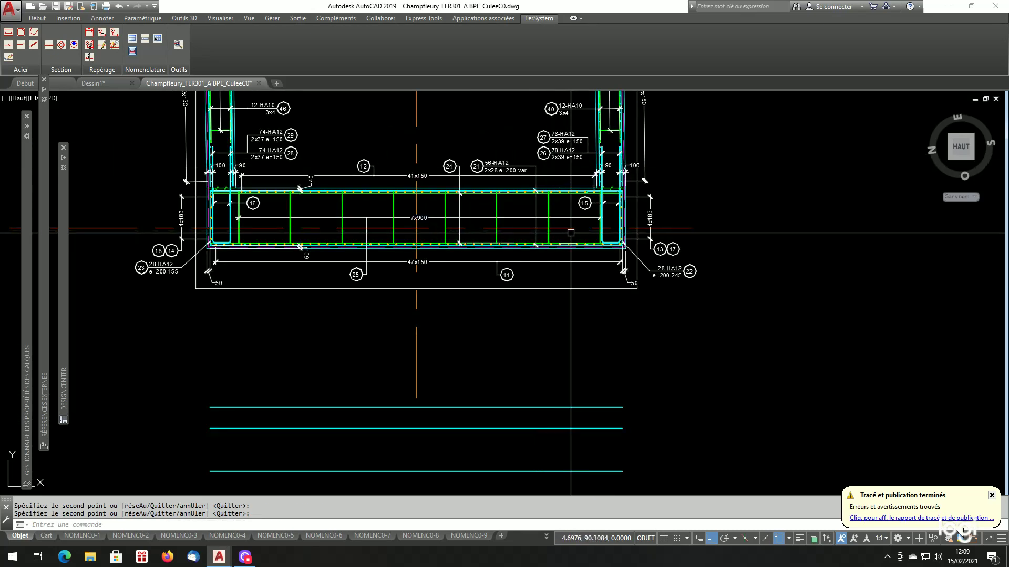
scroll(578, 262, down, 2)
scroll(567, 302, up, 2)
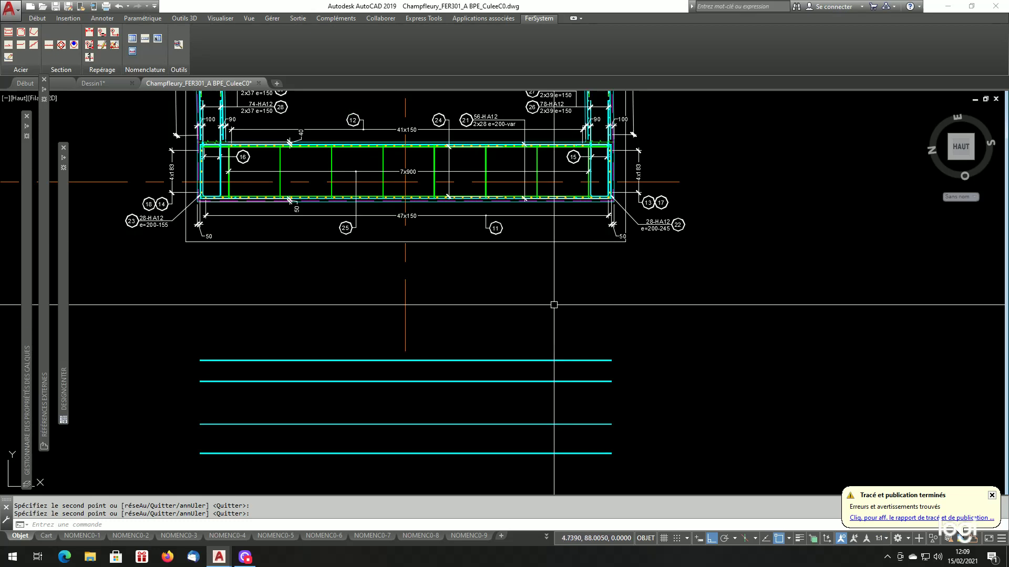
click(436, 18)
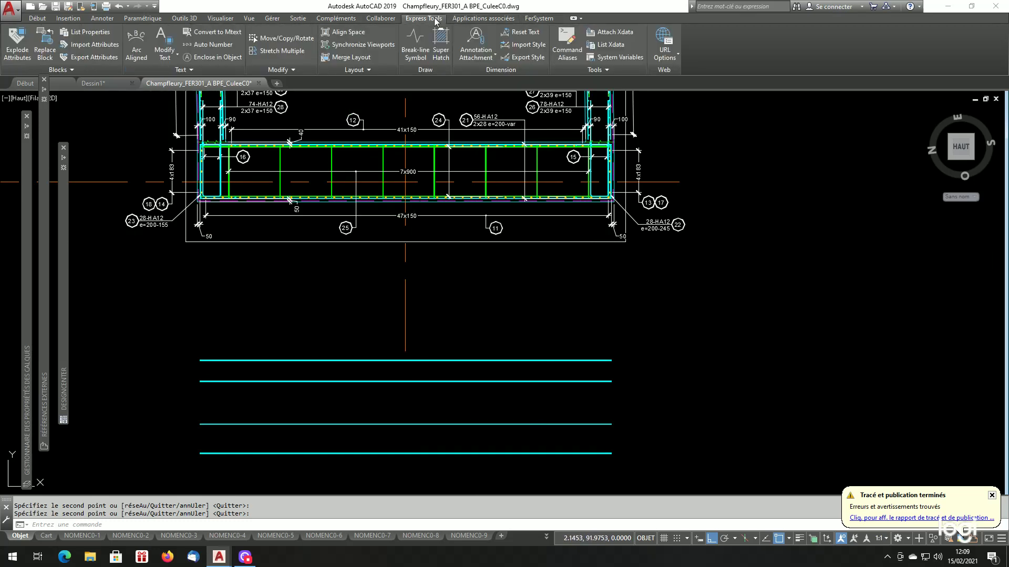
click(609, 47)
scroll(520, 137, up, 8)
click(446, 186)
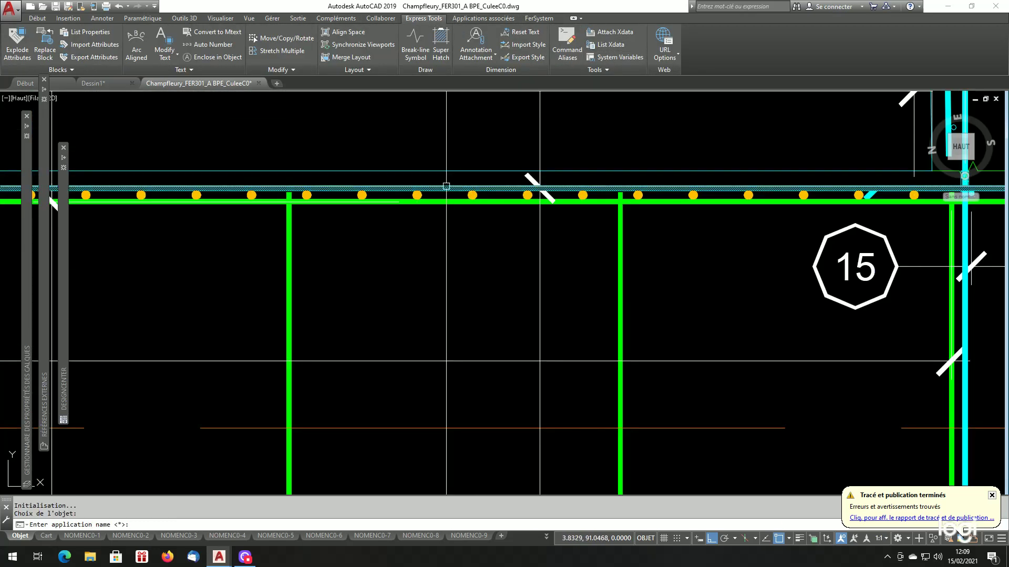
key(Return)
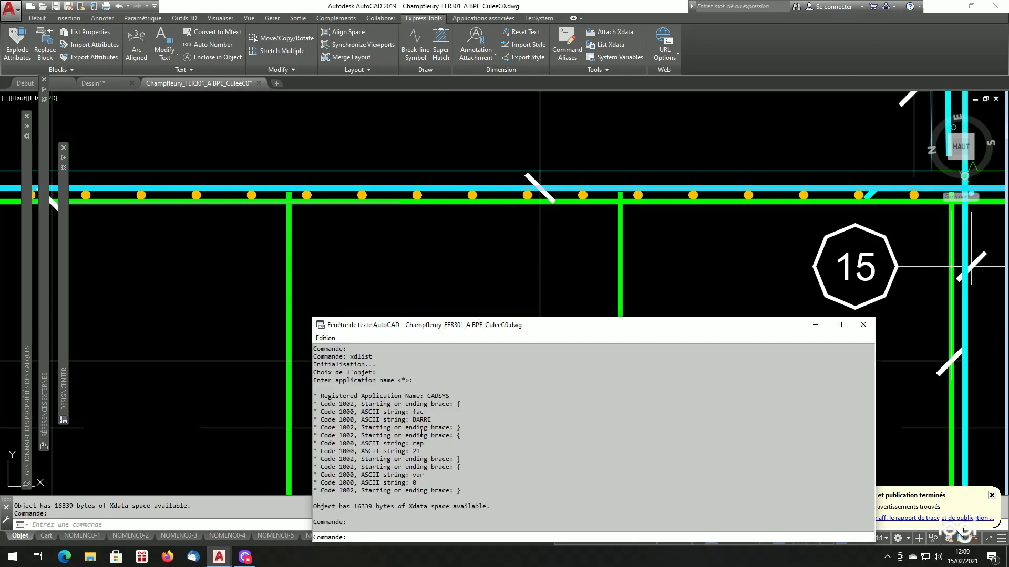
List the extended data of the upper two copied bars to check the mark number they carry
key(Return)
scroll(403, 323, down, 5)
click(431, 437)
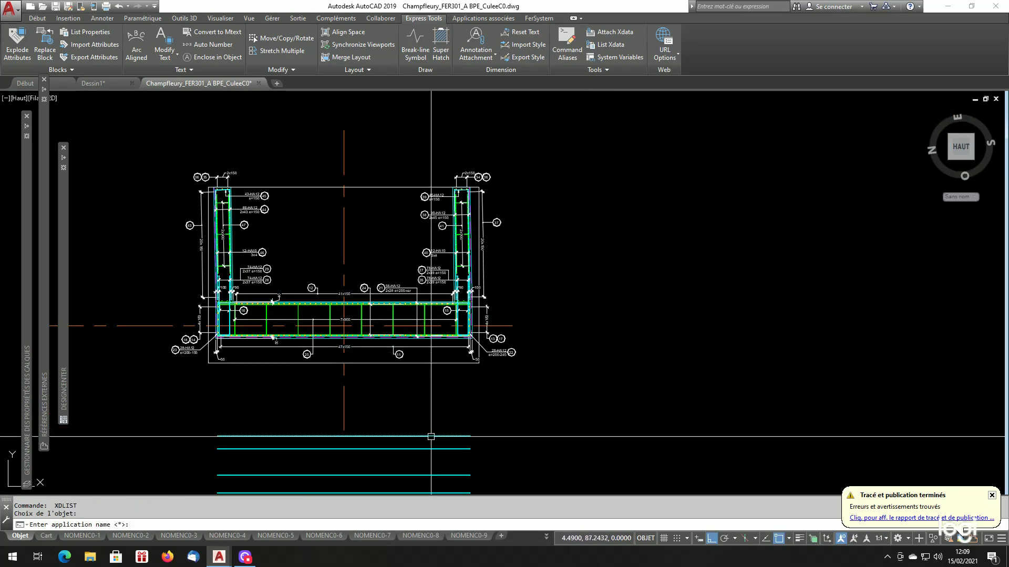
key(Return)
key(Return)
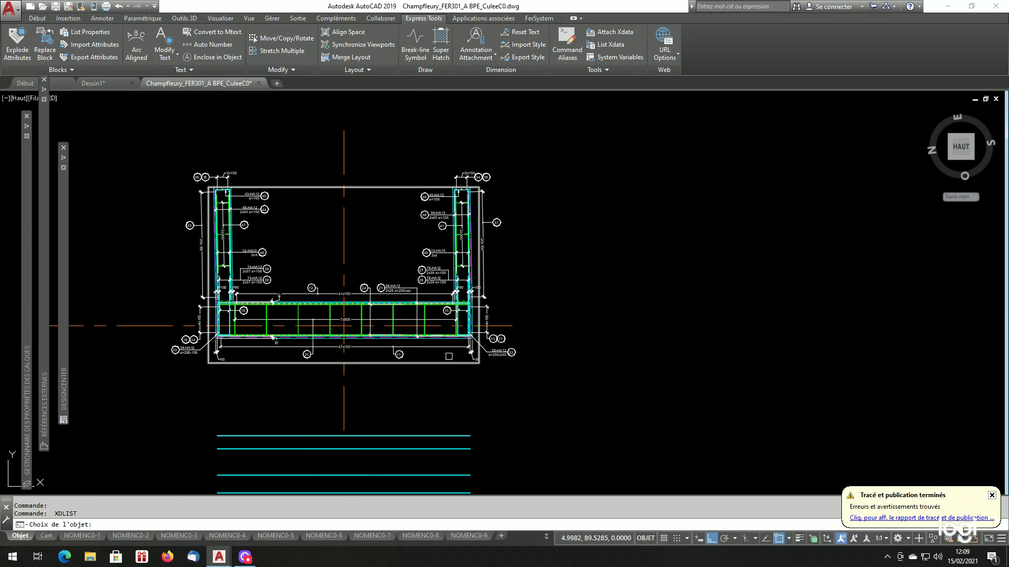
middle_drag(432, 452, 439, 384)
click(439, 383)
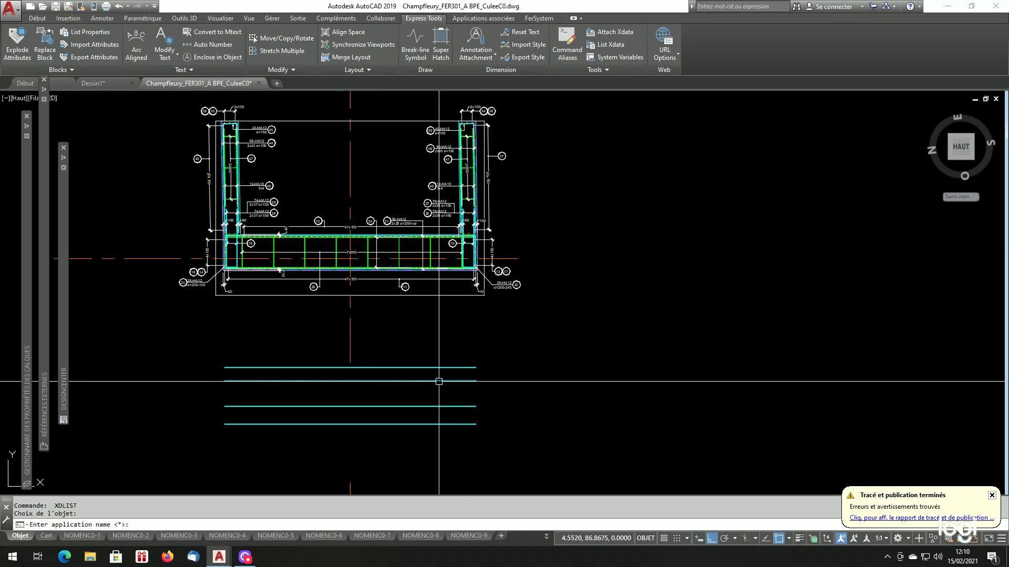
key(Return)
key(Return)
key(Escape)
Run the general bar schedule to check the drawing for duplicated steel bars
scroll(422, 353, down, 4)
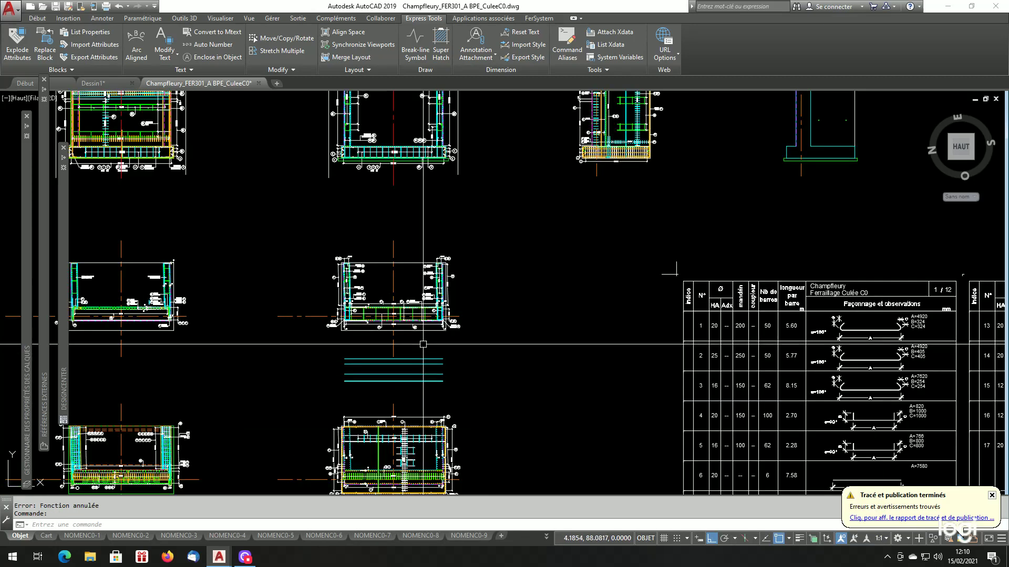
click(528, 19)
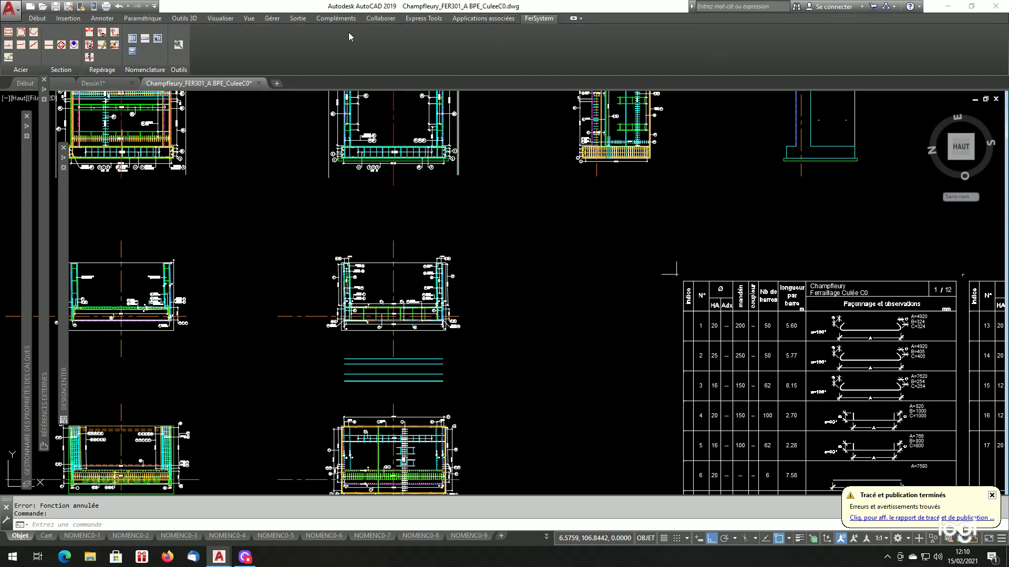
click(134, 50)
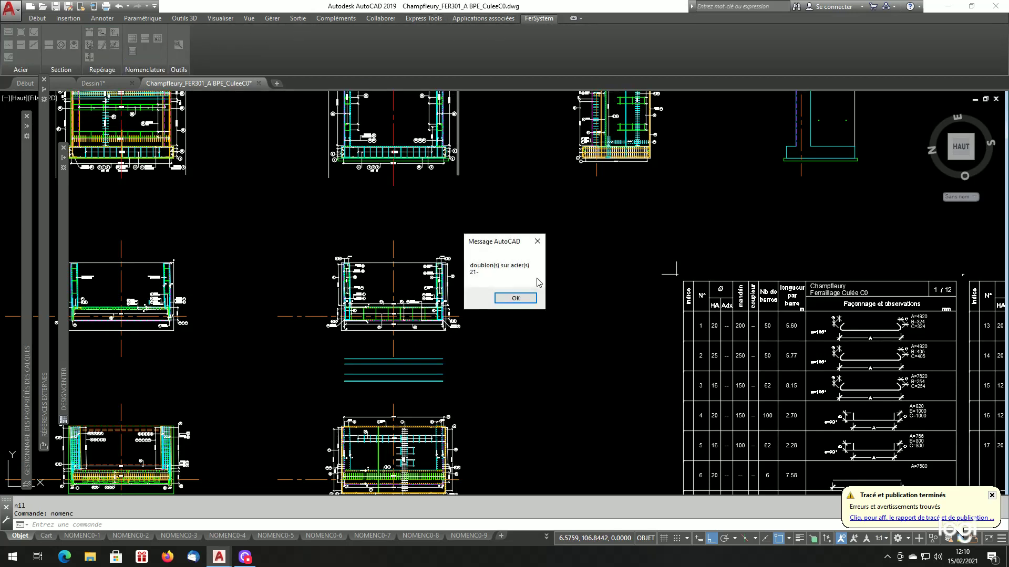
click(515, 299)
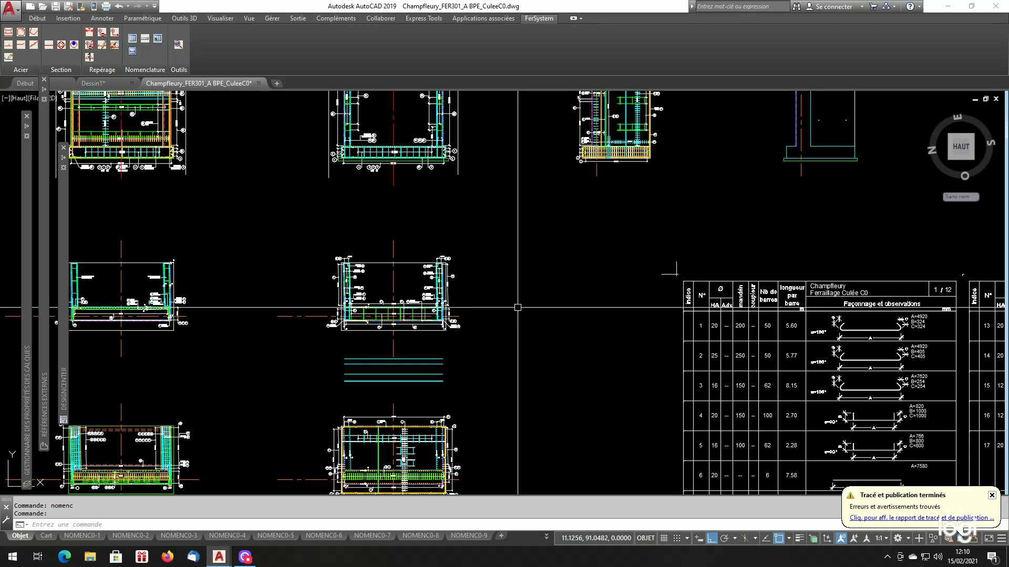
scroll(420, 378, up, 2)
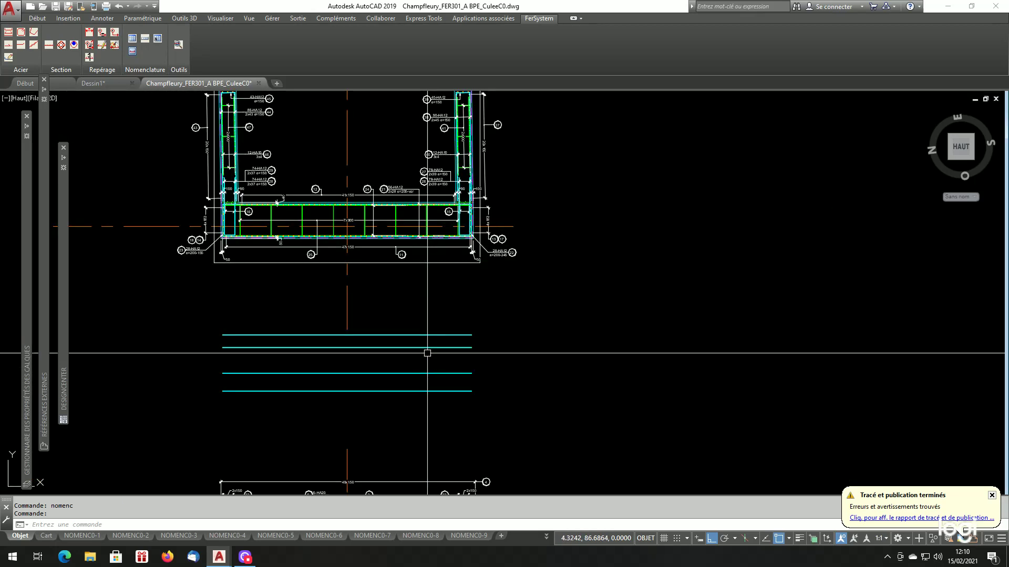
scroll(393, 333, up, 2)
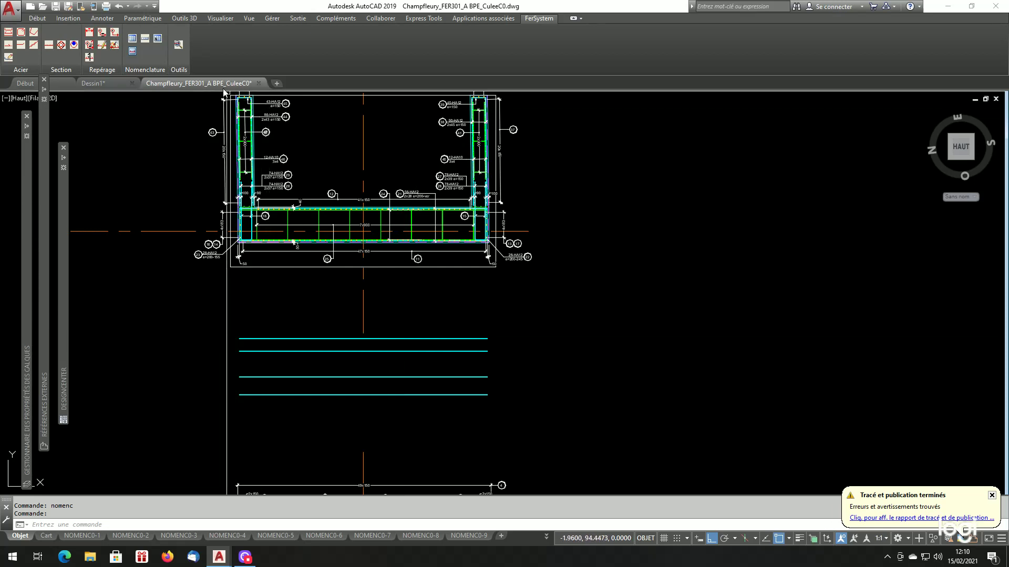
click(178, 45)
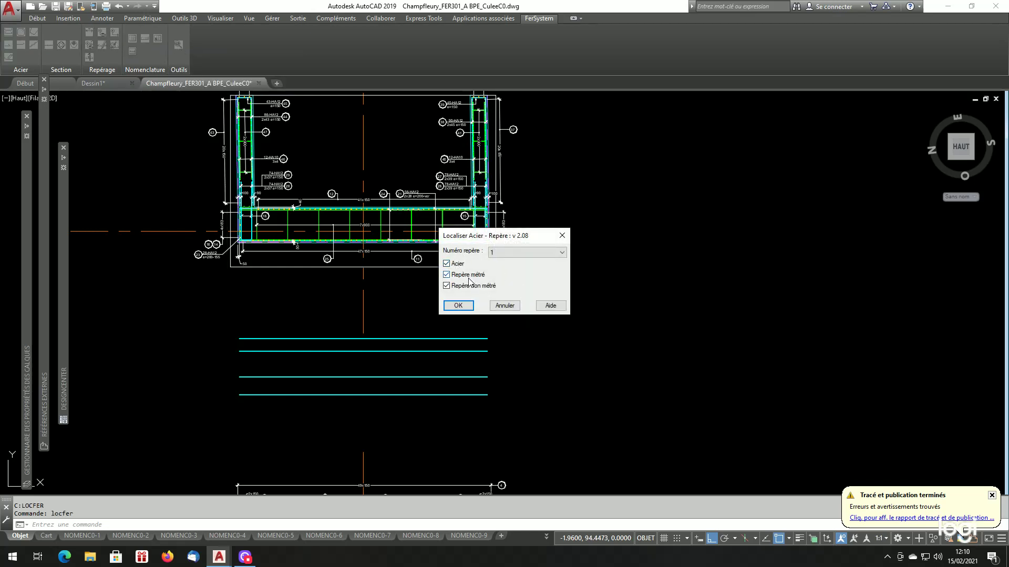
click(458, 305)
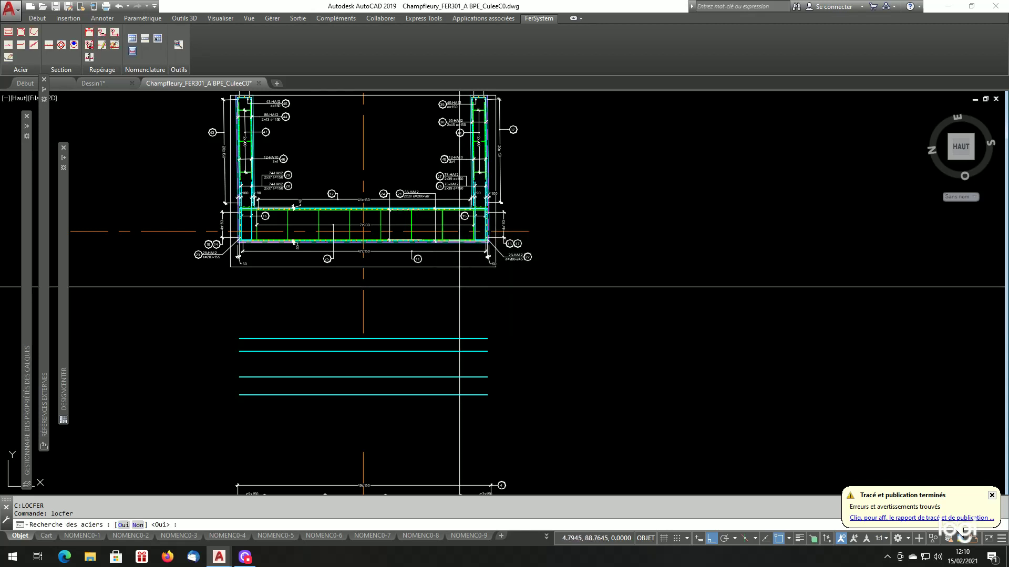
key(Return)
Run the rebar locator for mark number 21 with only the steel bars included and find the first bar
key(Return)
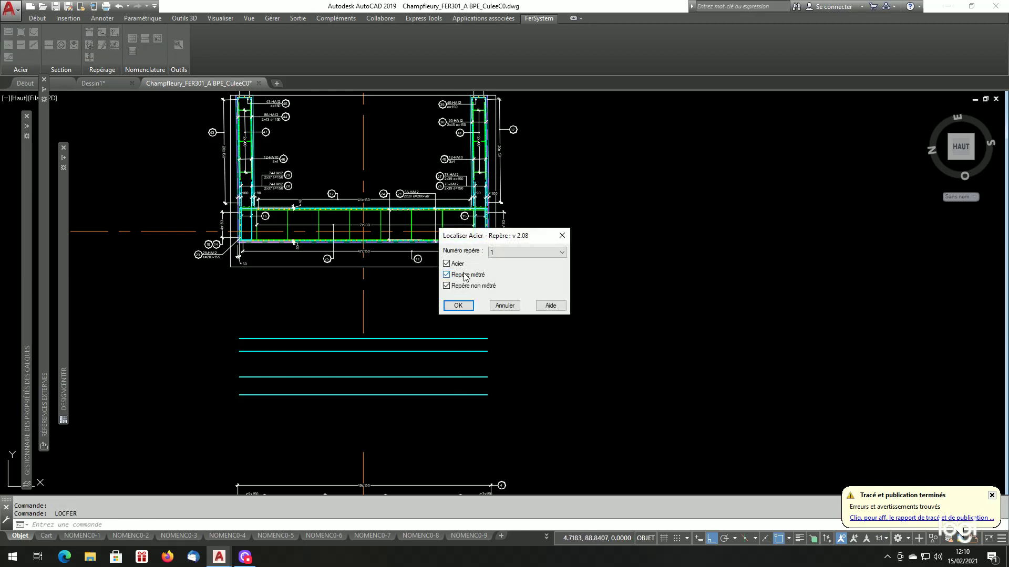
click(503, 254)
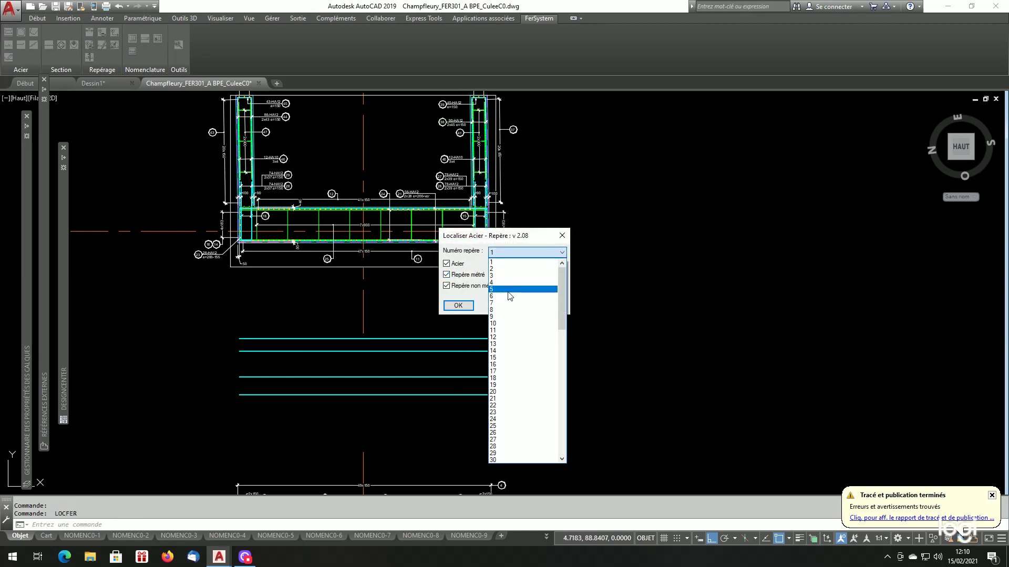
click(500, 398)
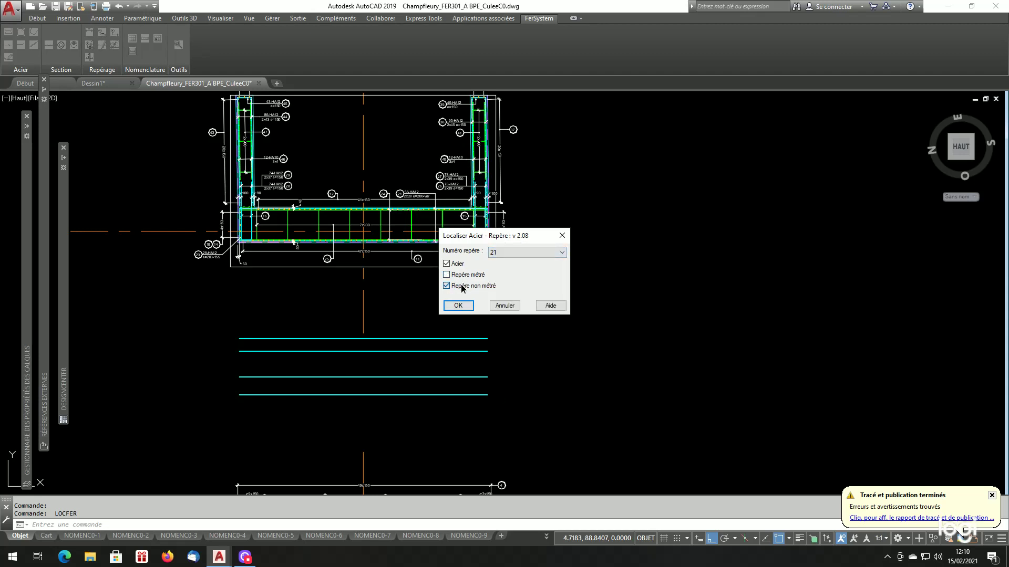
click(458, 305)
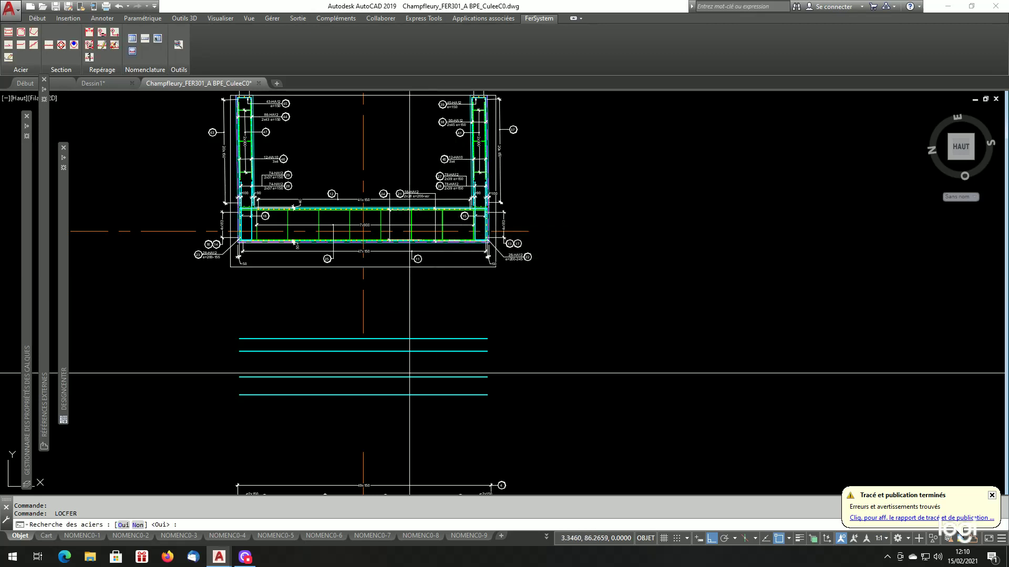
key(Return)
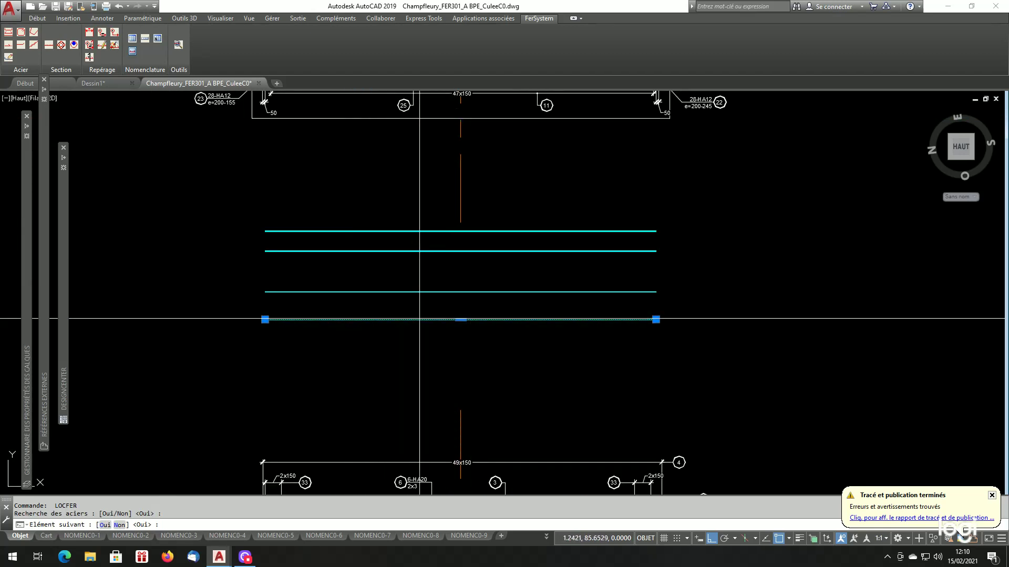
Go through the remaining steel bars of mark 21 until the search finishes and clear the selection
key(Return)
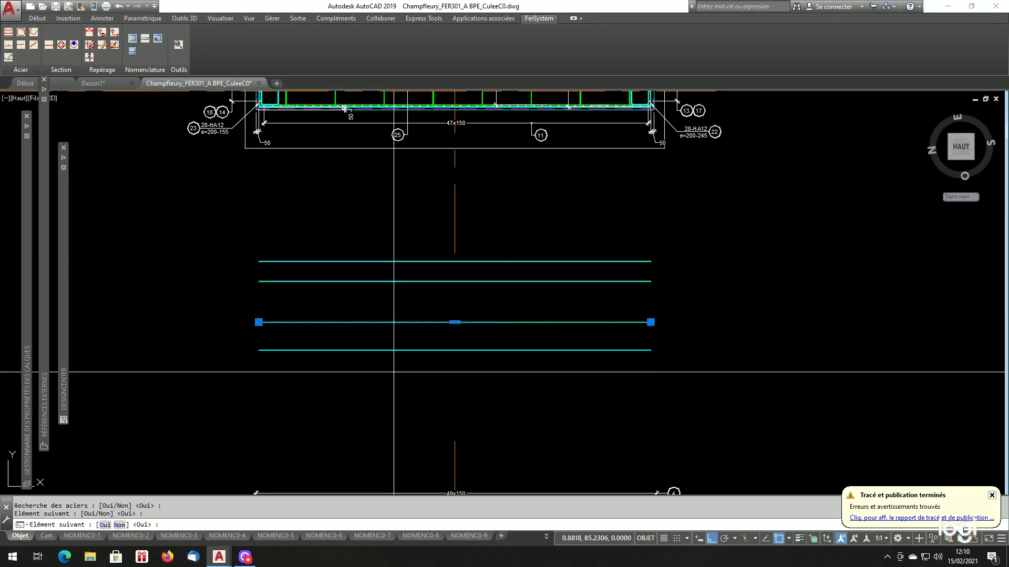
key(Return)
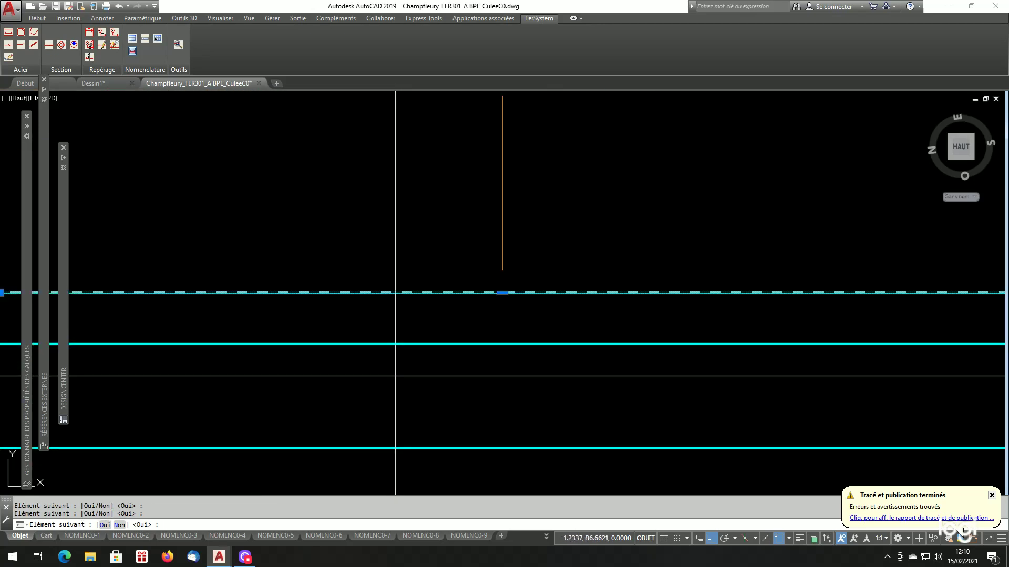
key(Return)
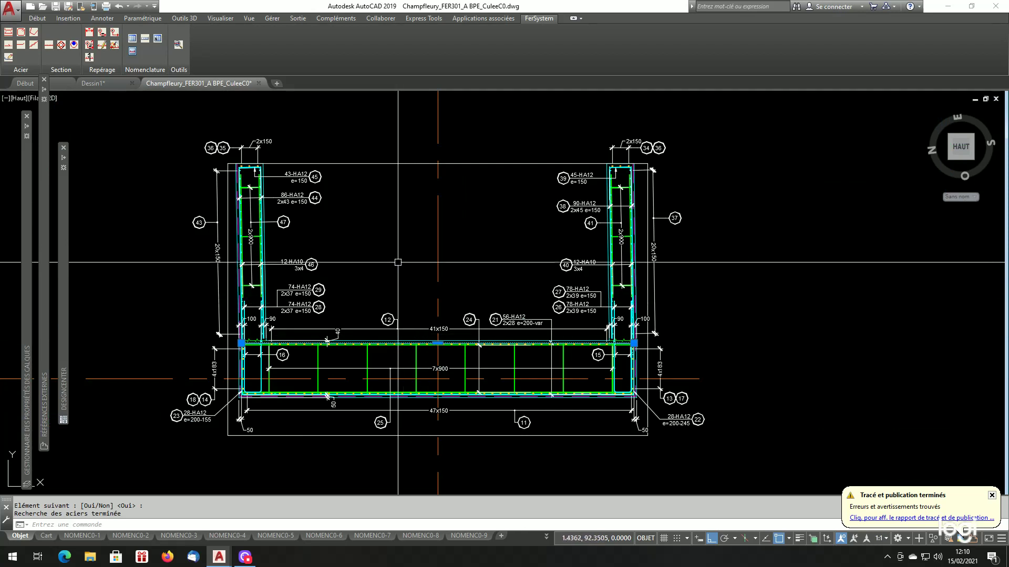
key(Escape)
key(Escape)
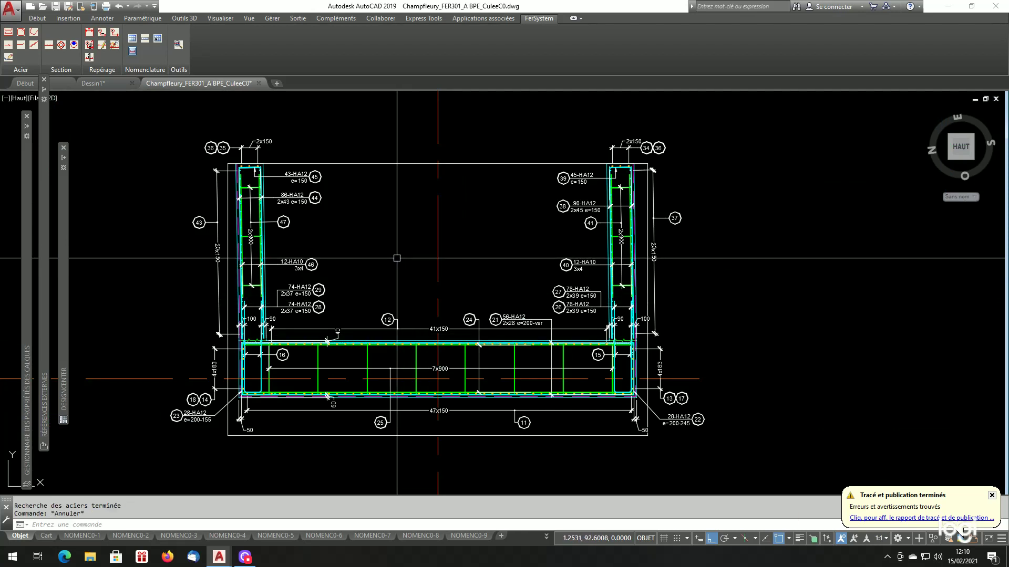
Remove the link to the measured mark from the four copied bars below the section
scroll(396, 258, down, 3)
scroll(504, 388, up, 2)
scroll(512, 408, up, 2)
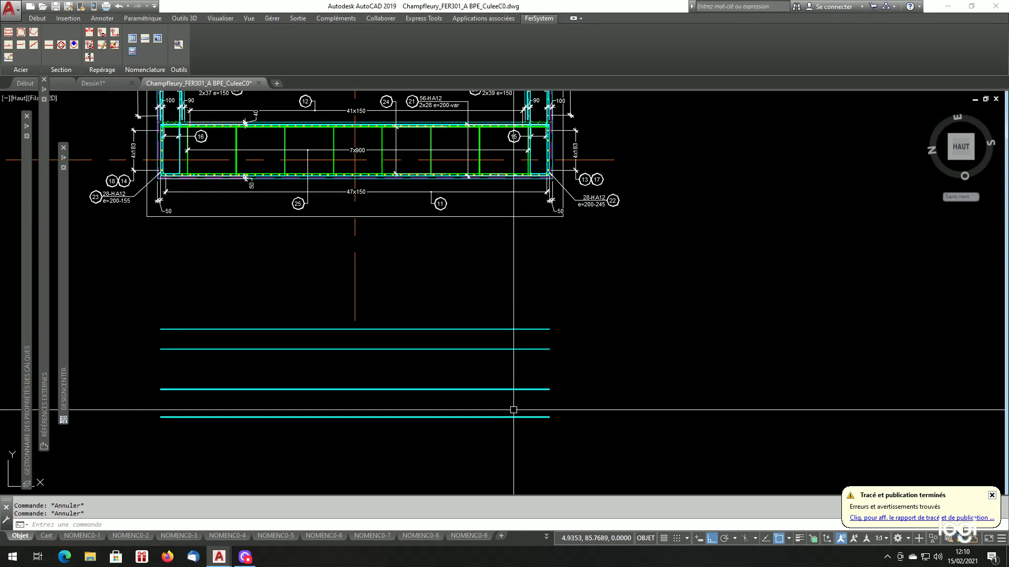
scroll(513, 408, down, 2)
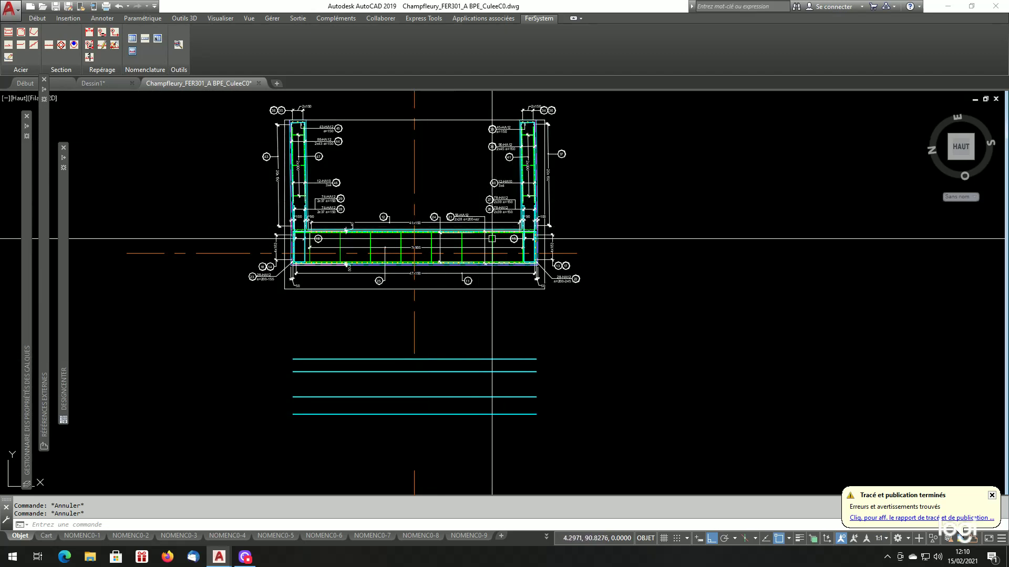
click(114, 44)
click(495, 332)
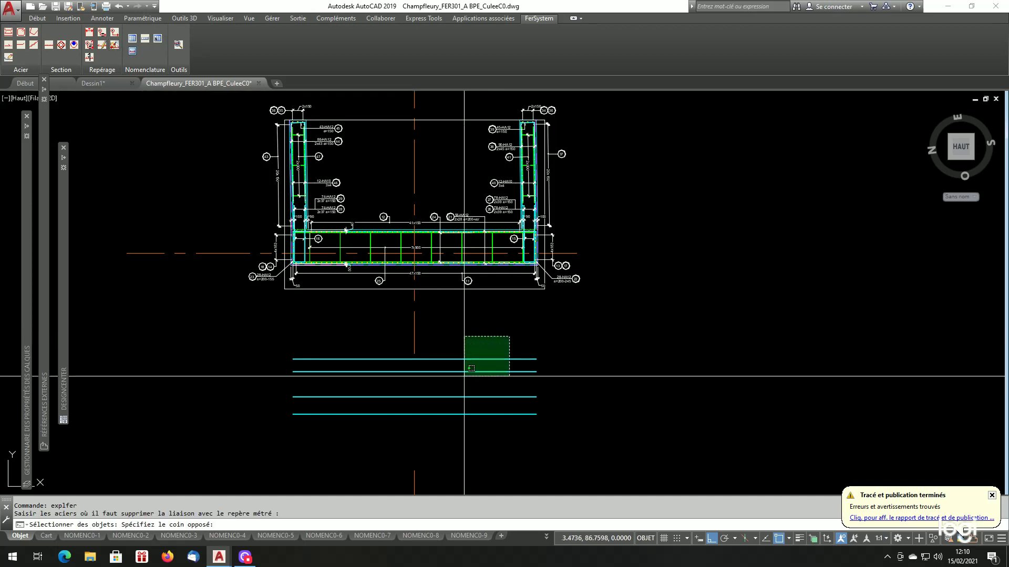
click(438, 436)
key(Return)
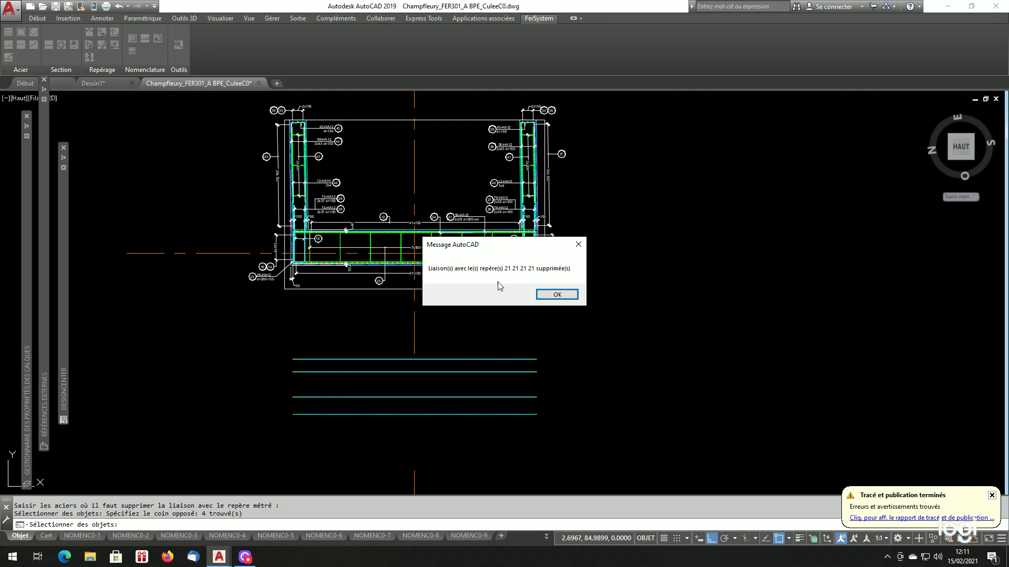
click(560, 295)
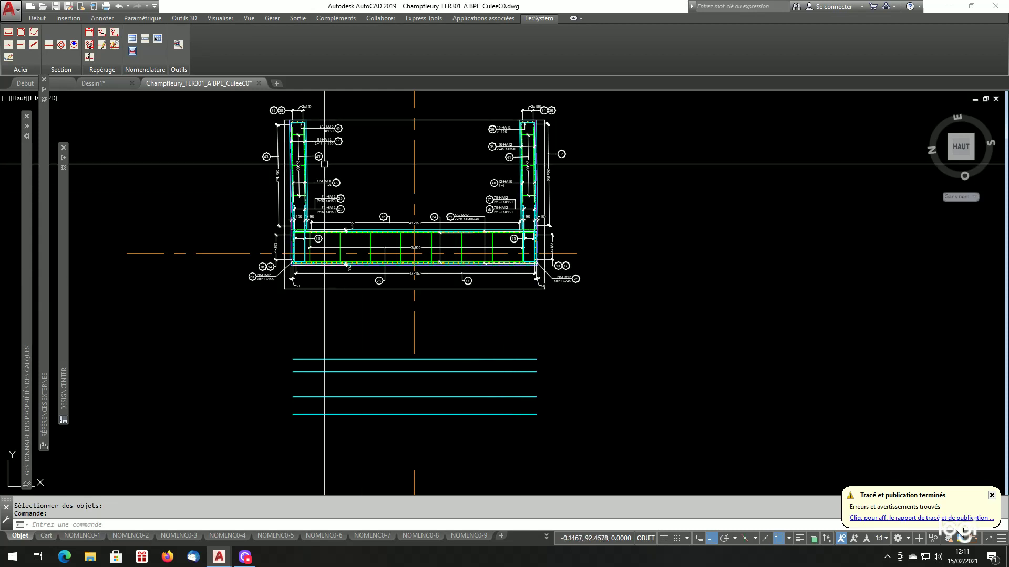
Recheck for duplicate bars by opening the general bar schedule settings, and cancel without generating it
click(134, 41)
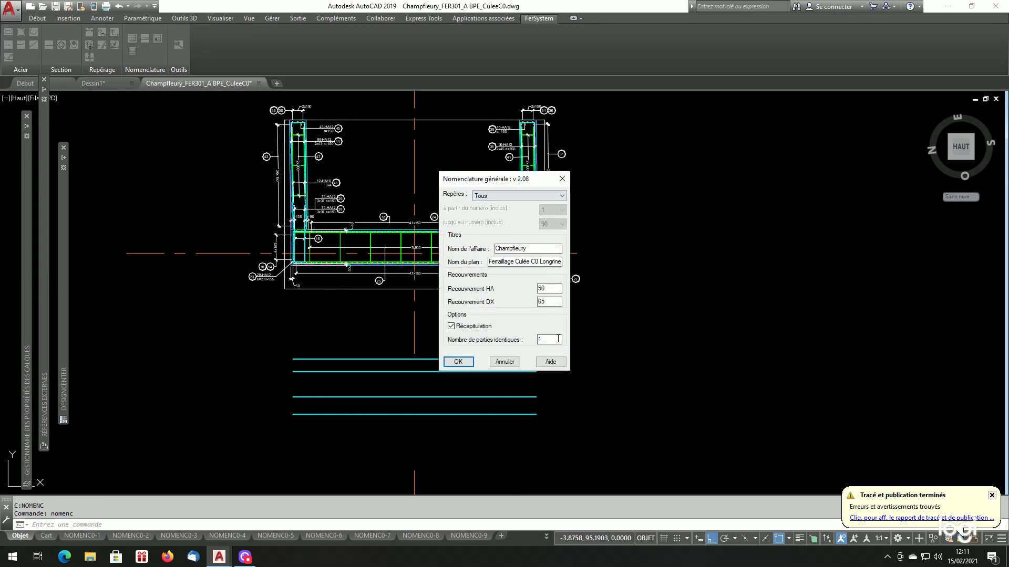
click(504, 362)
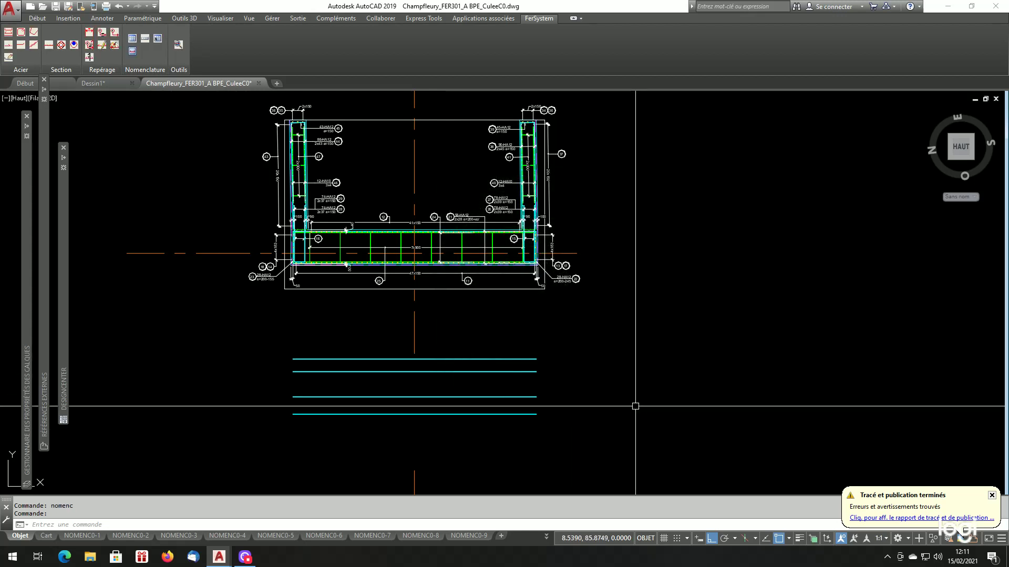